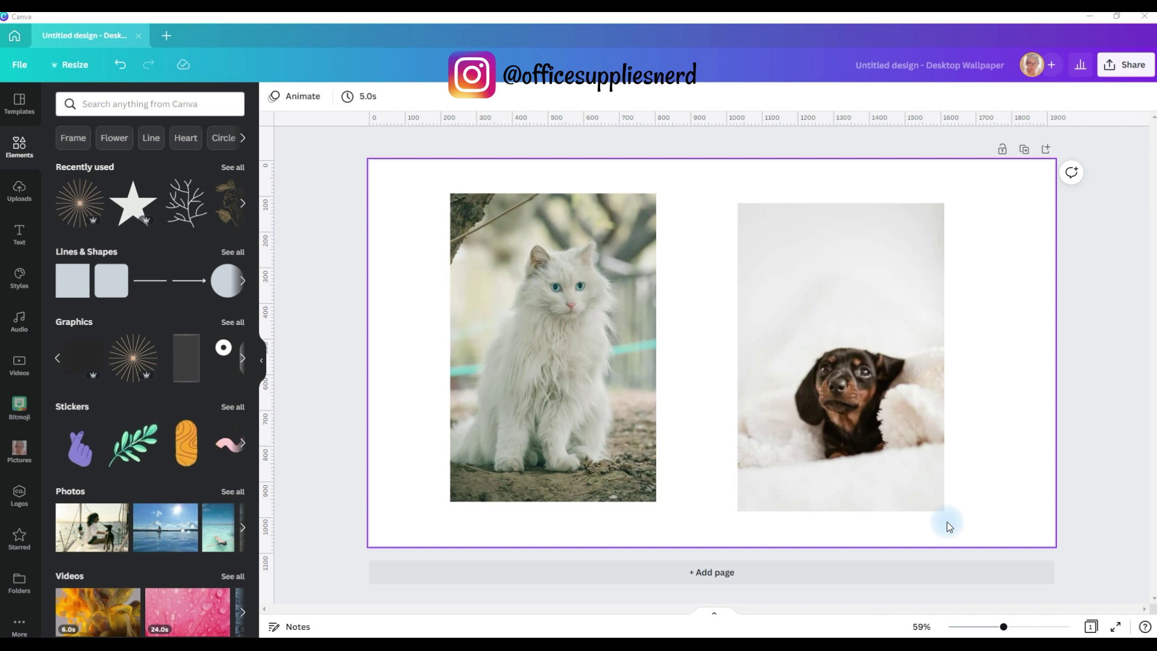
Select the dachshund photo next to the cat on the wallpaper page.
left_click(939, 476)
Deselect the dog photo, show the uploaded files, and reselect the dachshund photo.
key("Escape")
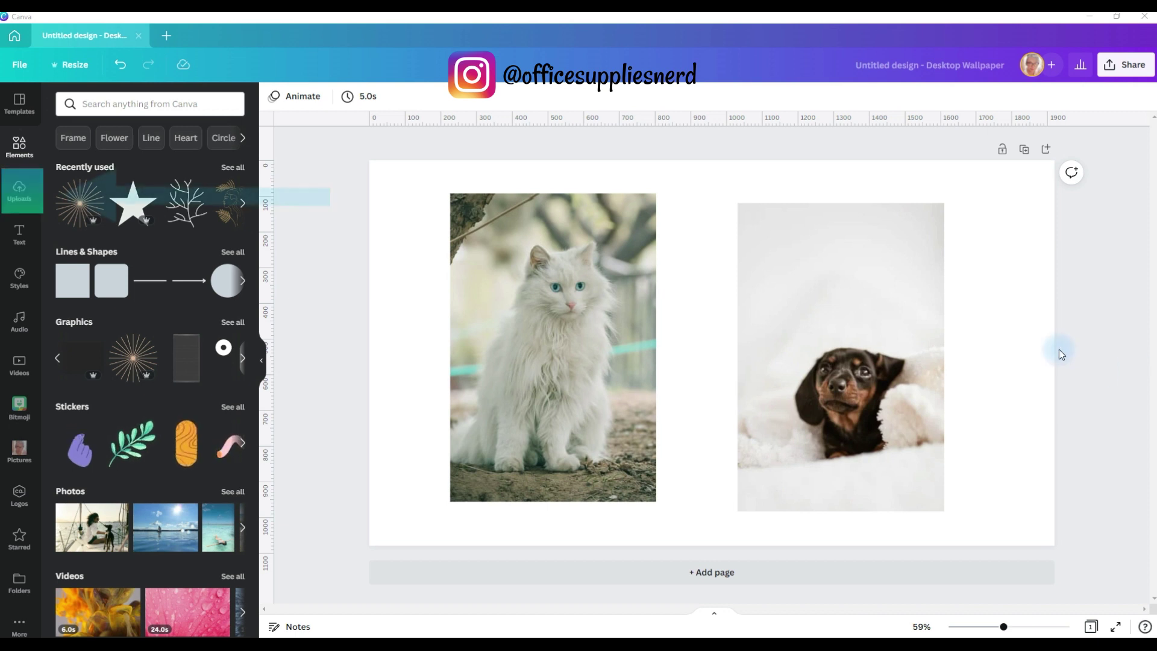
left_click(17, 205)
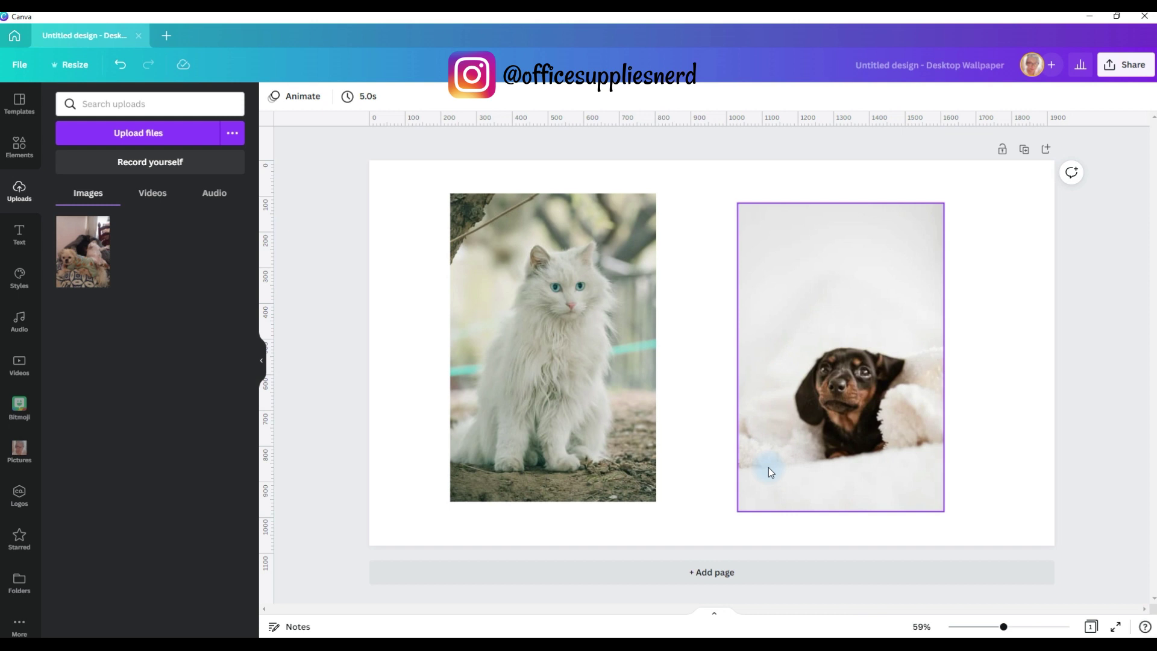
left_click(741, 510)
Enlarge the dachshund photo to full page height, shifting the cat left and dog right.
left_click_drag(740, 511, 689, 530)
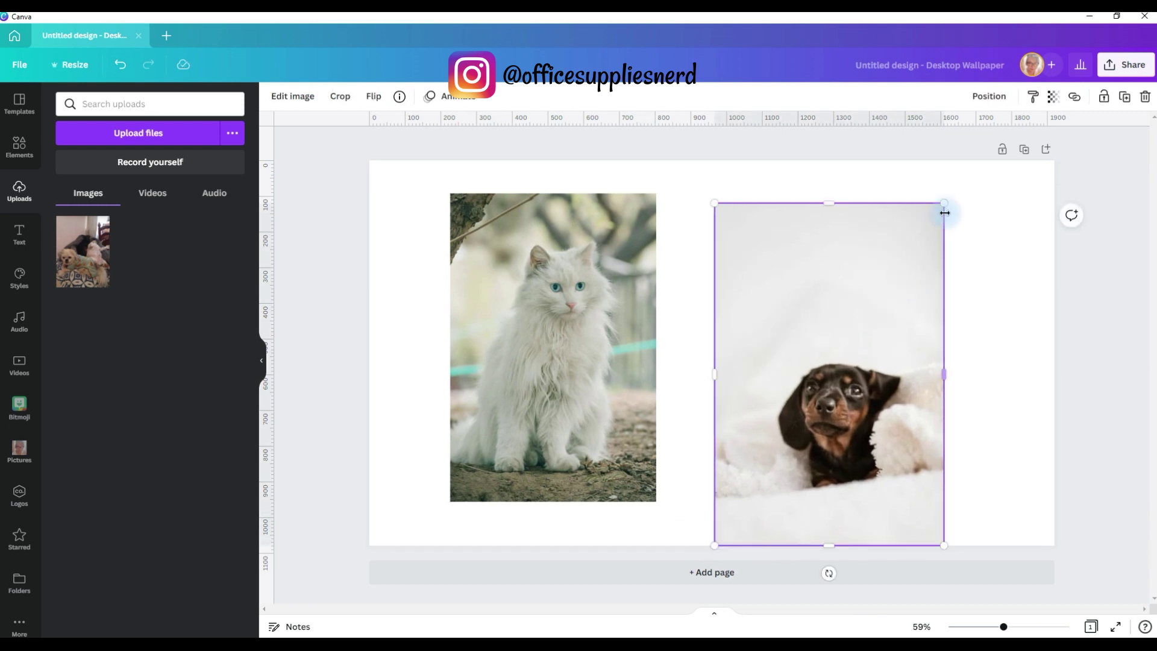
left_click_drag(969, 182, 992, 169)
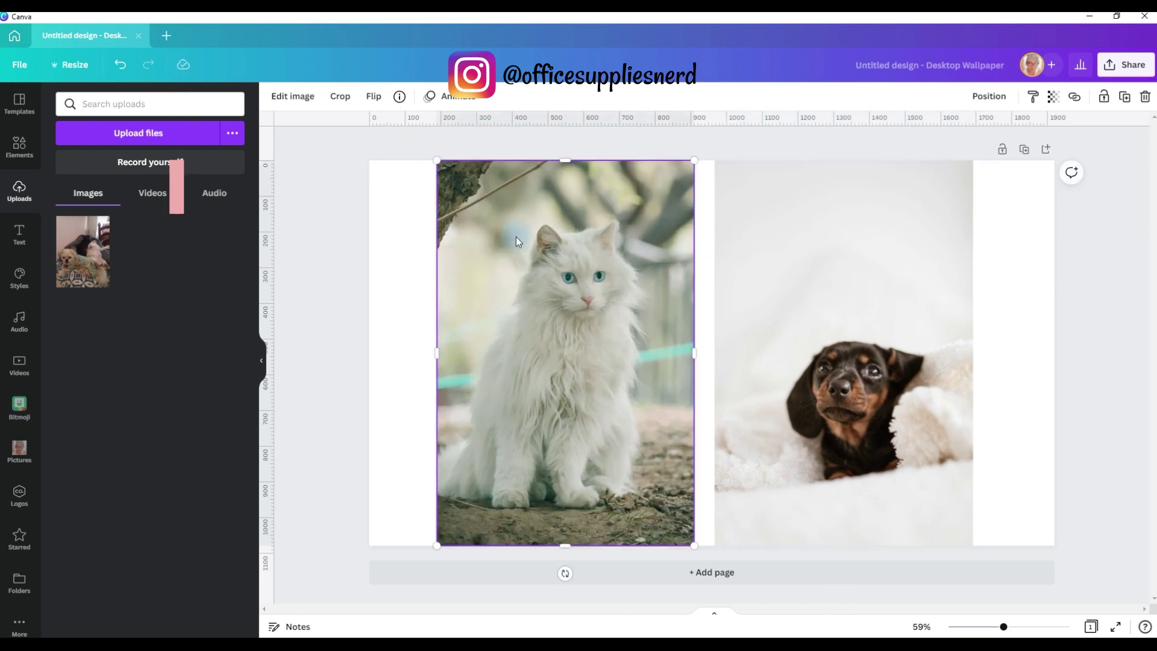
left_click_drag(536, 309, 534, 311)
left_click_drag(822, 313, 839, 307)
left_click(573, 342)
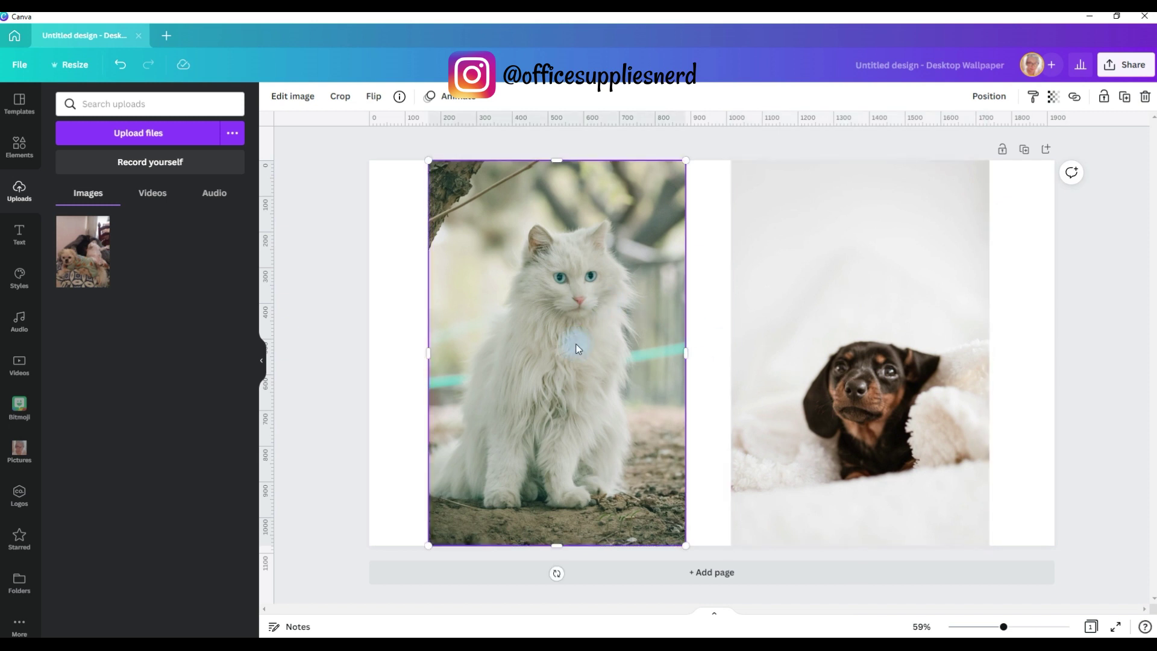
left_click(288, 101)
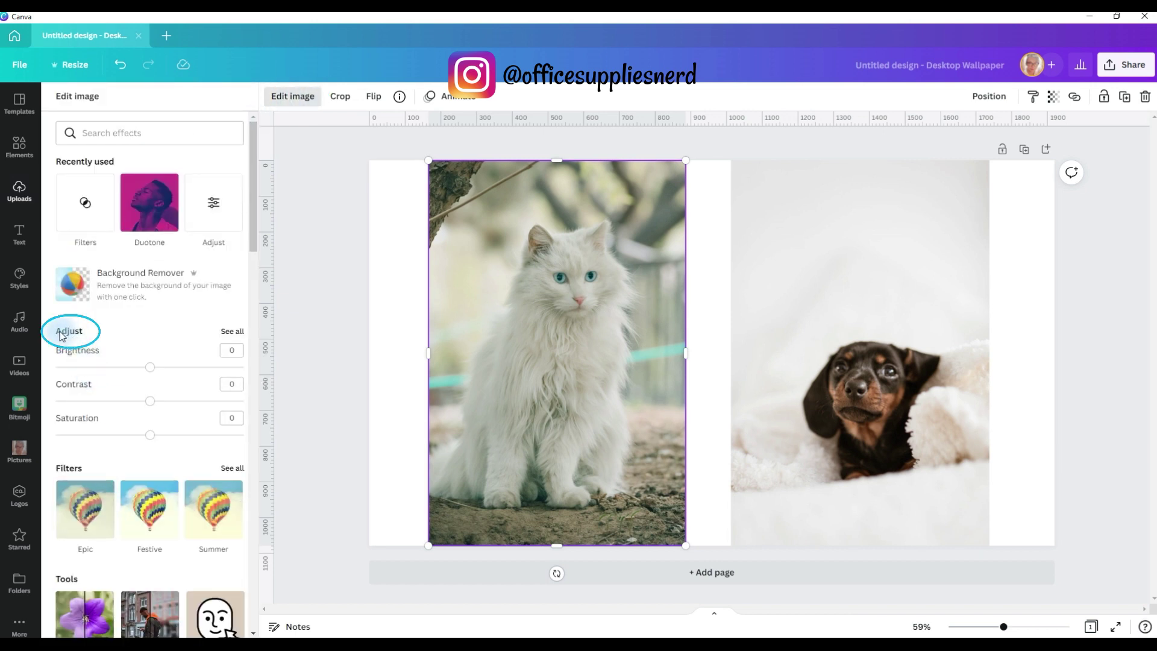
Show all Adjust controls for the cat photo and raise its brightness to 23.
left_click(229, 331)
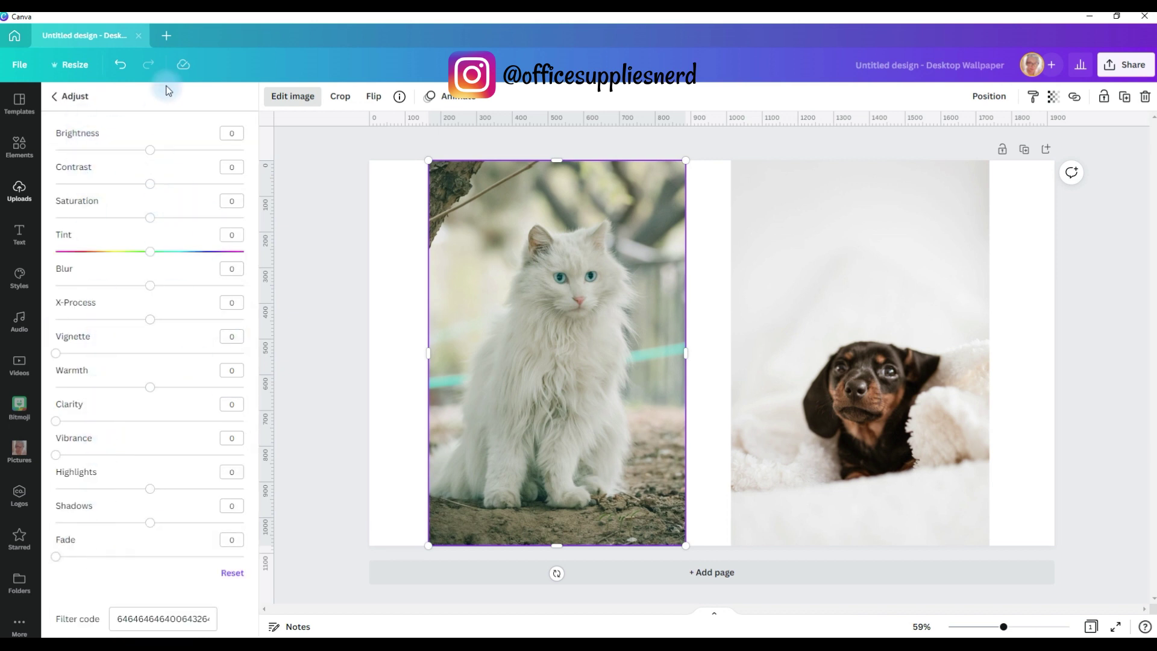
left_click_drag(151, 152, 165, 185)
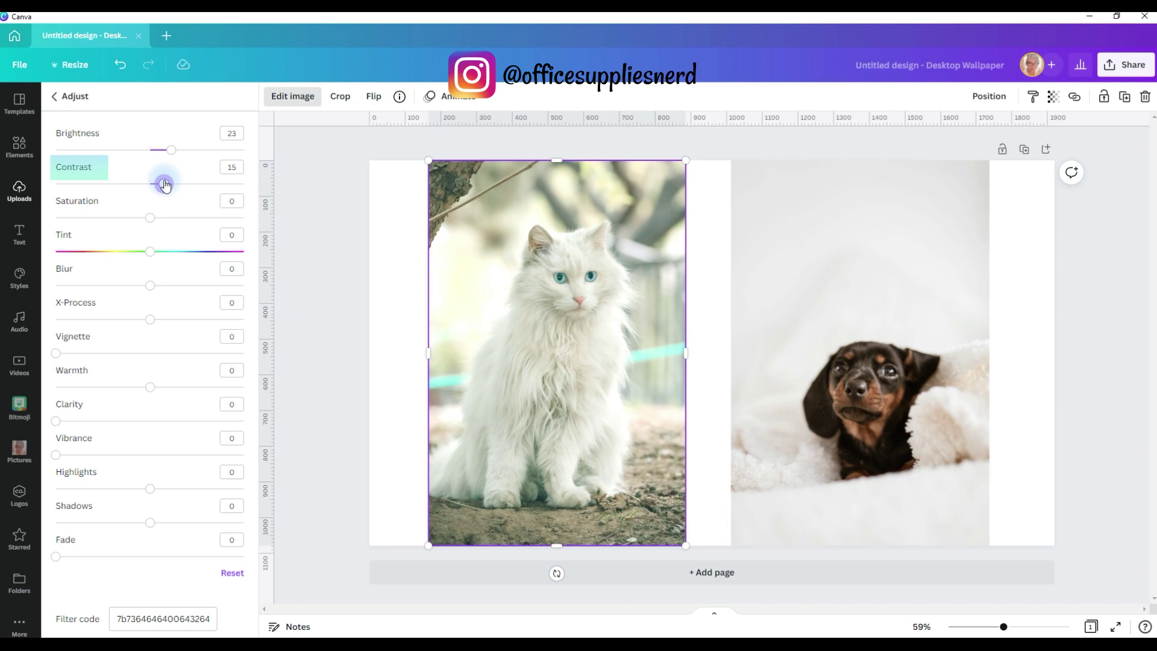
Set the cat photo's contrast to 20 and saturation to 41, leaving Tint at 0.
left_click_drag(166, 185, 168, 184)
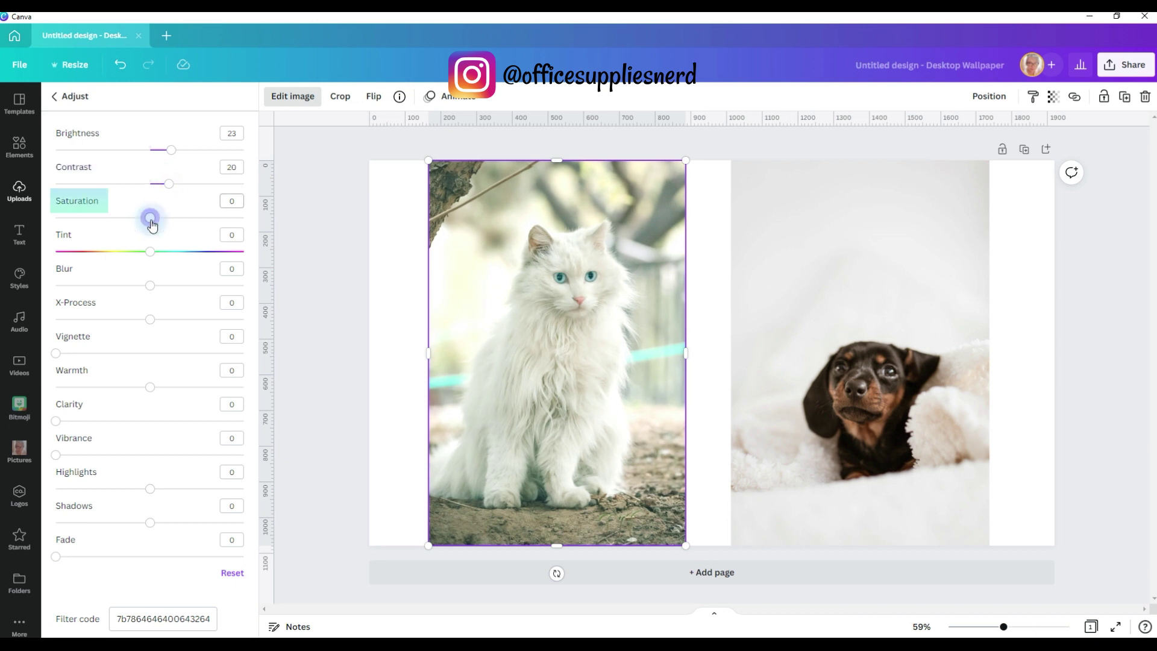
left_click_drag(151, 225, 190, 203)
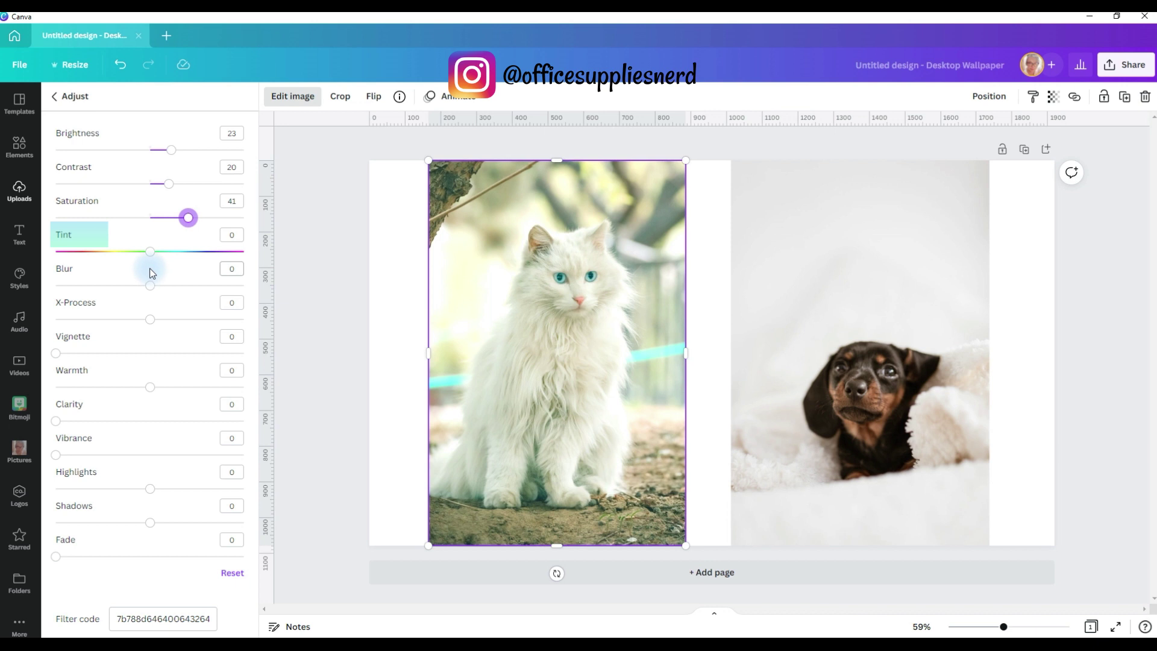
left_click(150, 255)
left_click_drag(150, 257, 81, 252)
left_click(96, 235)
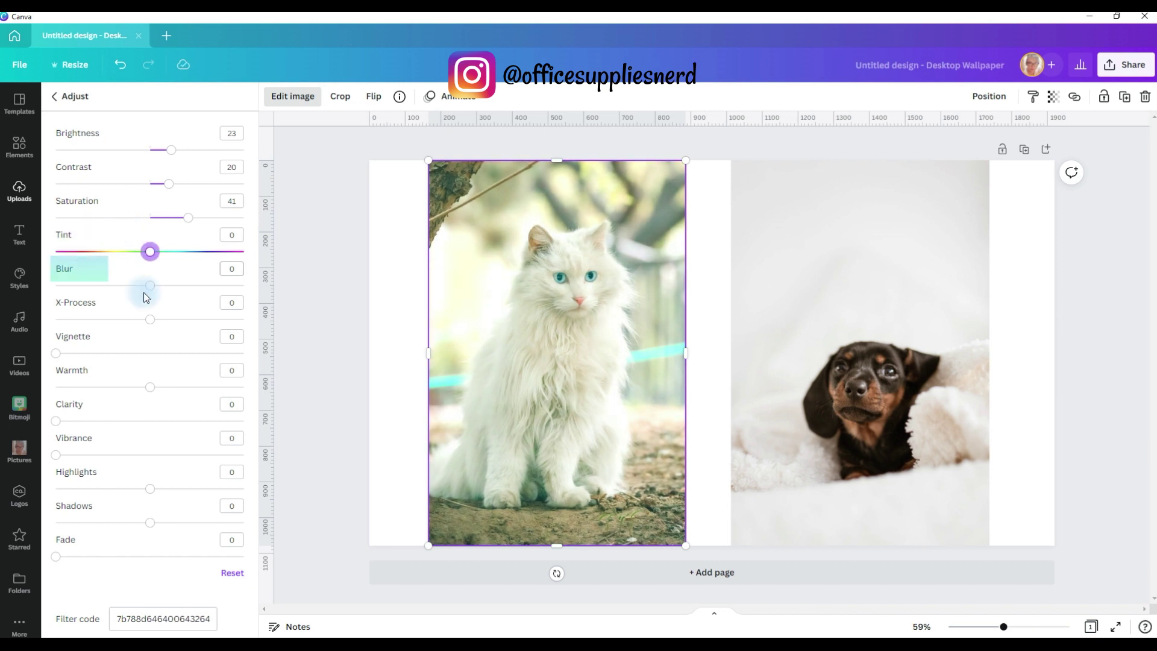
Set the cat photo's blur to -35 and X-Process to 19, and add a vignette.
left_click_drag(149, 285, 137, 336)
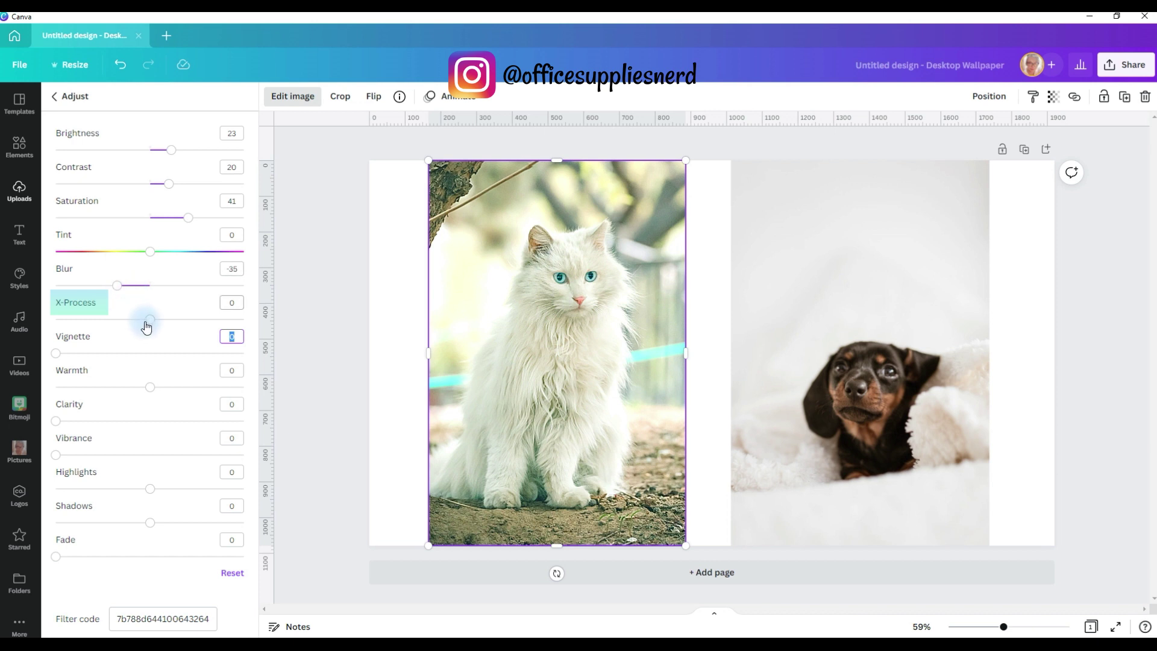
mouse_move(147, 326)
left_mouse_down()
mouse_move(181, 318)
mouse_move(168, 318)
left_mouse_up()
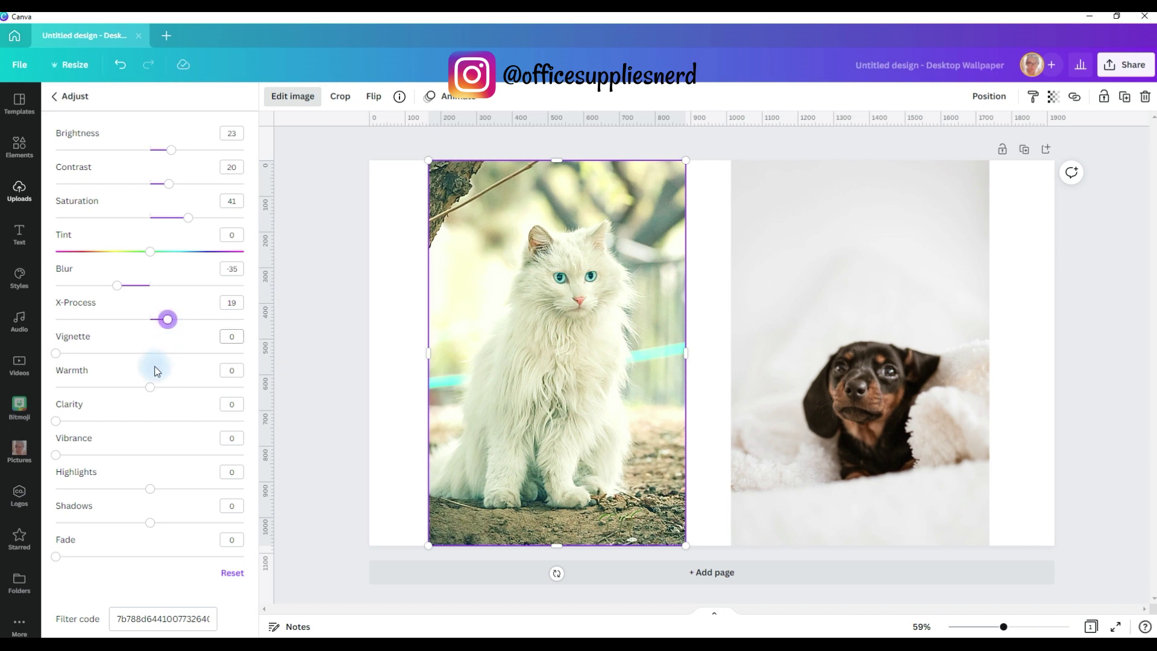
double_click(53, 360)
left_click(53, 357)
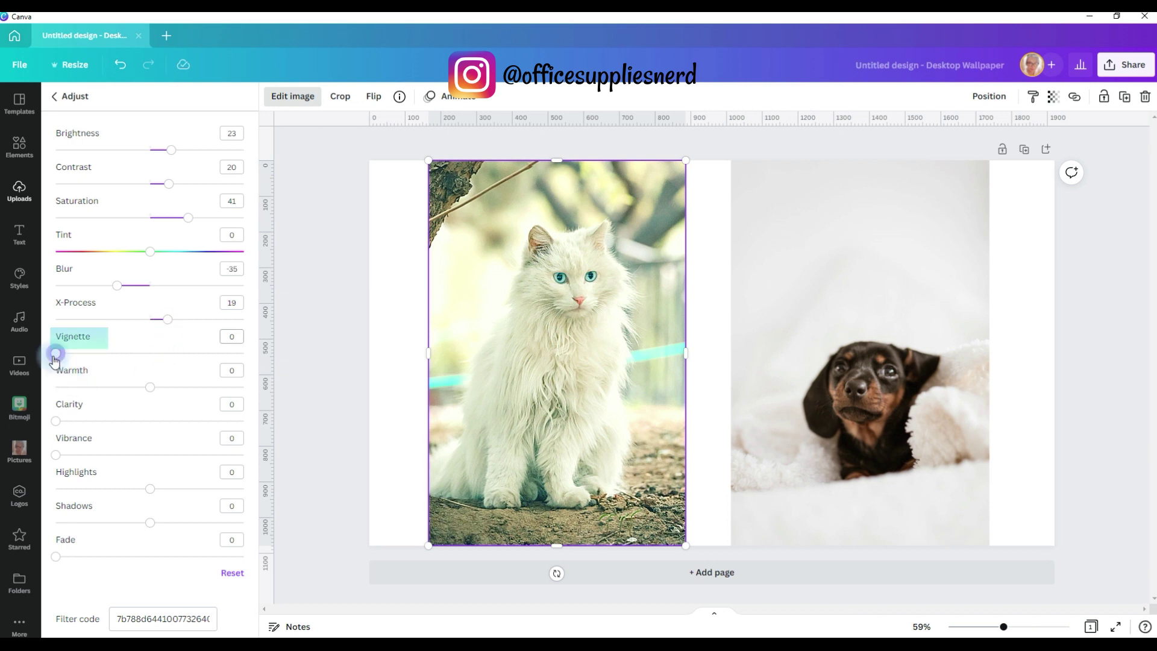
left_click_drag(54, 356, 175, 357)
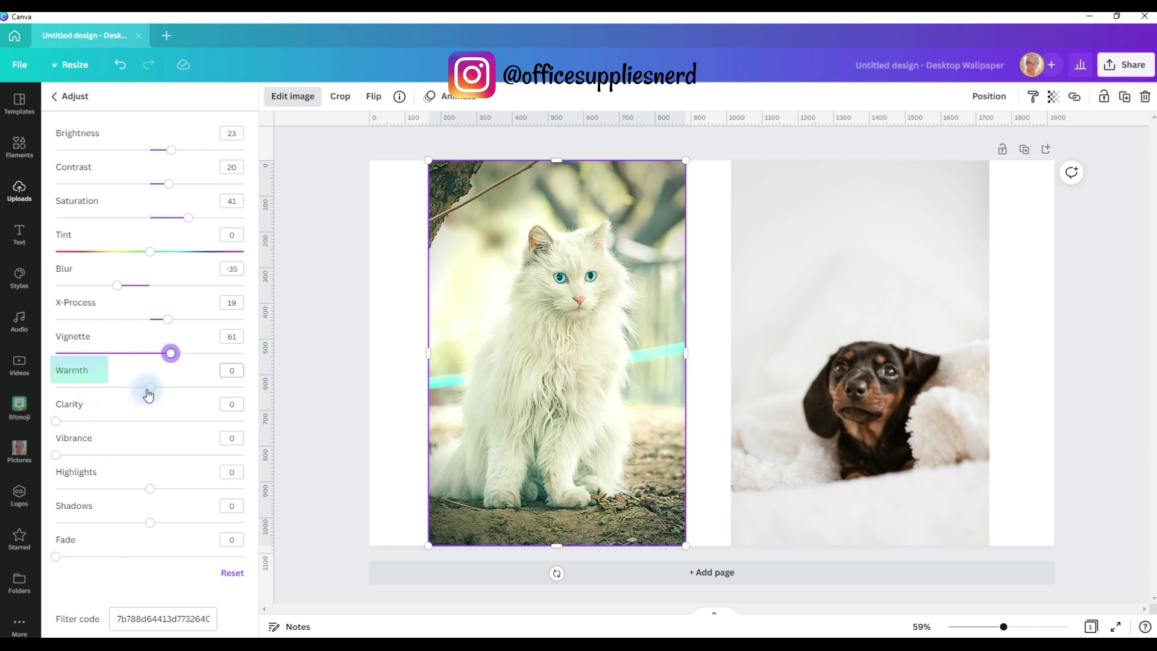
Set the cat's warmth -24, vibrance 25, highlights -13, shadows -40, and copy its style.
mouse_move(150, 387)
left_mouse_down()
mouse_move(250, 392)
mouse_move(63, 386)
mouse_move(132, 386)
left_mouse_up()
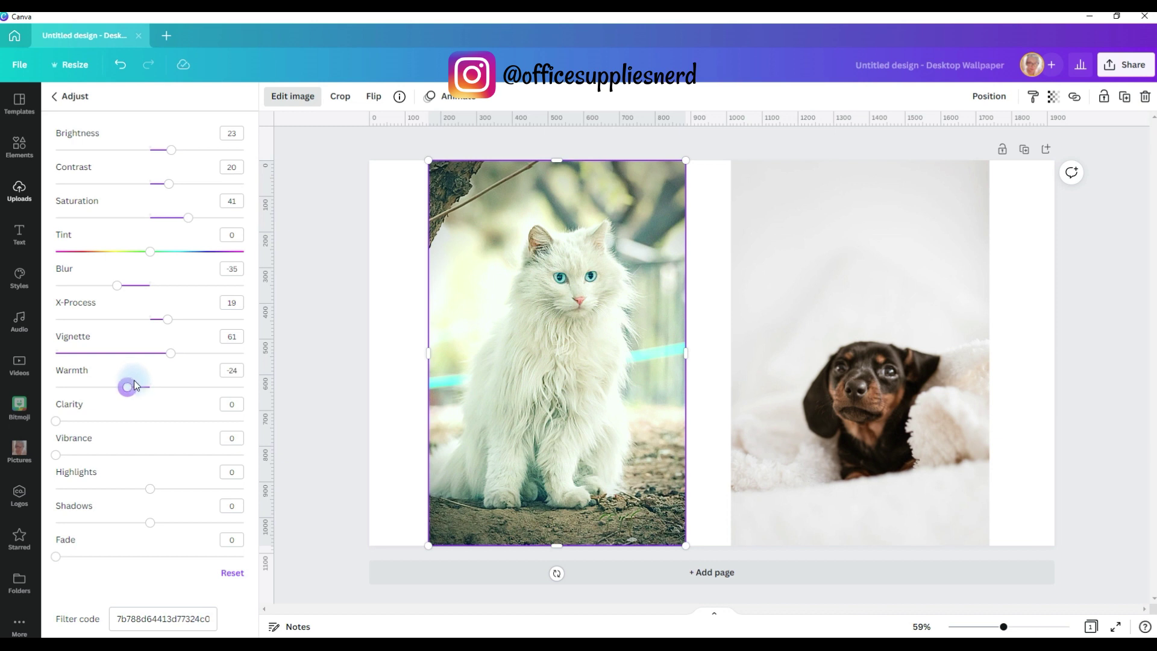
left_click_drag(55, 421, 104, 457)
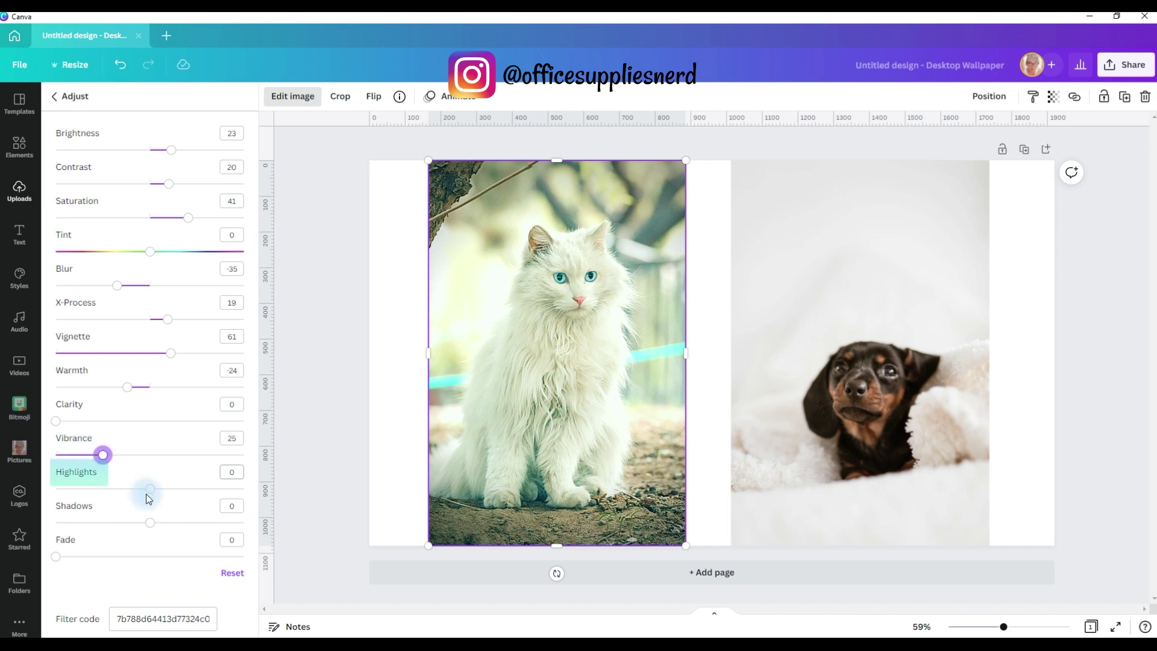
left_click_drag(151, 495, 163, 491)
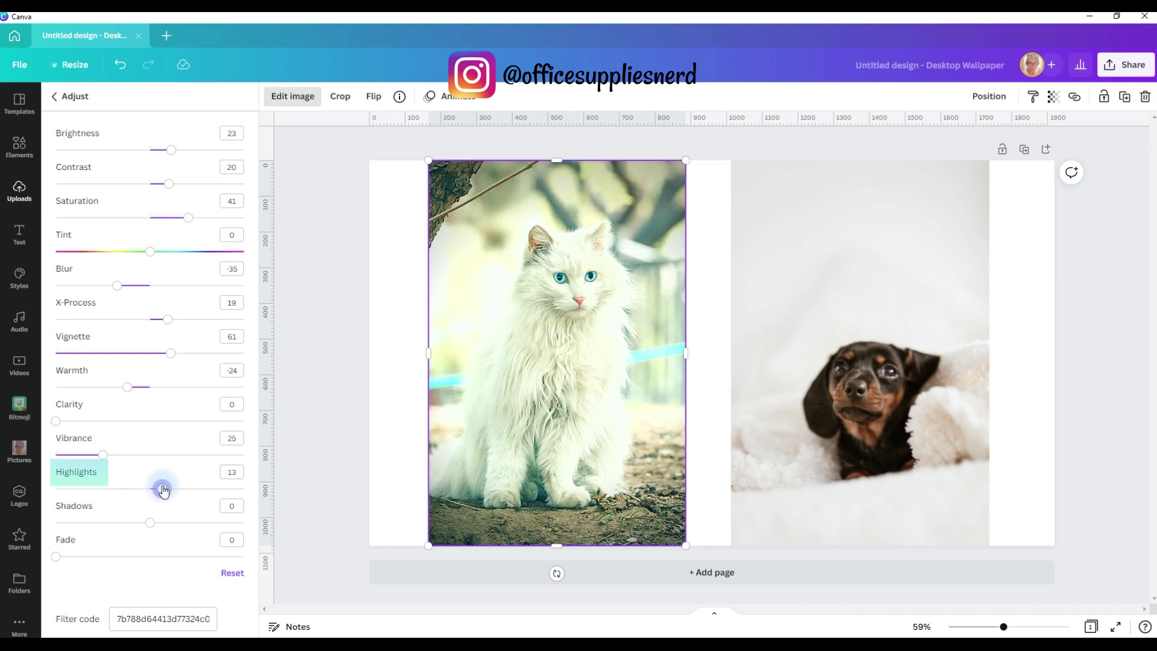
left_click_drag(163, 490, 139, 488)
mouse_move(152, 523)
left_mouse_down()
mouse_move(222, 522)
mouse_move(62, 518)
mouse_move(112, 522)
left_mouse_up()
mouse_move(55, 556)
left_mouse_down()
mouse_move(232, 555)
mouse_move(55, 556)
left_mouse_up()
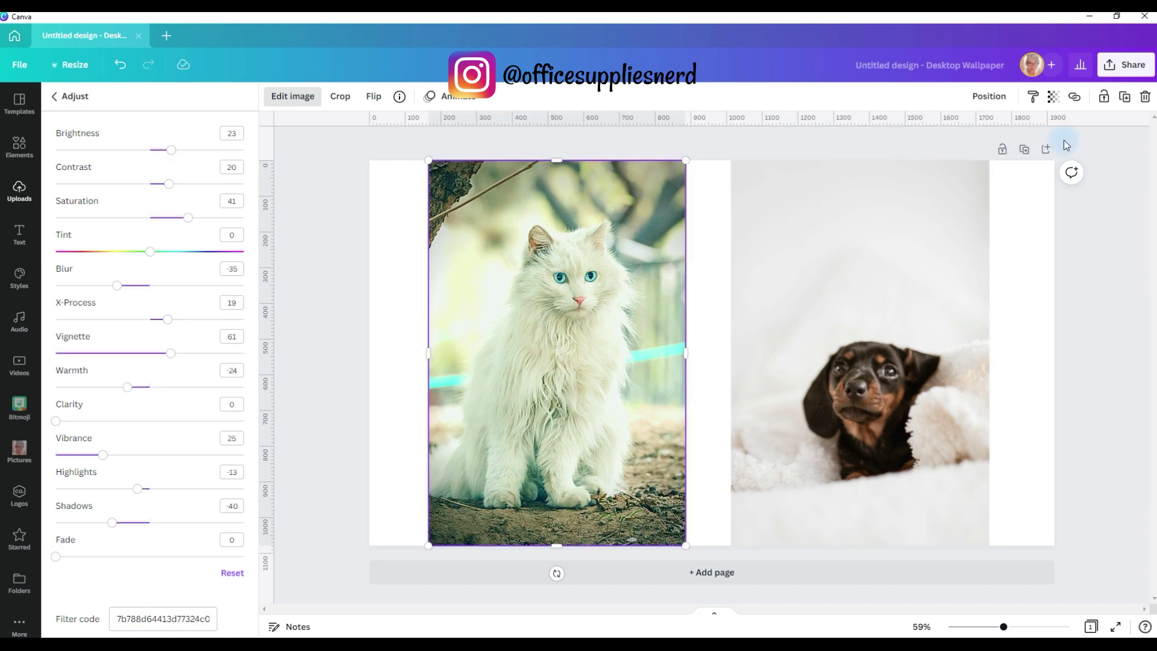
left_click(1034, 99)
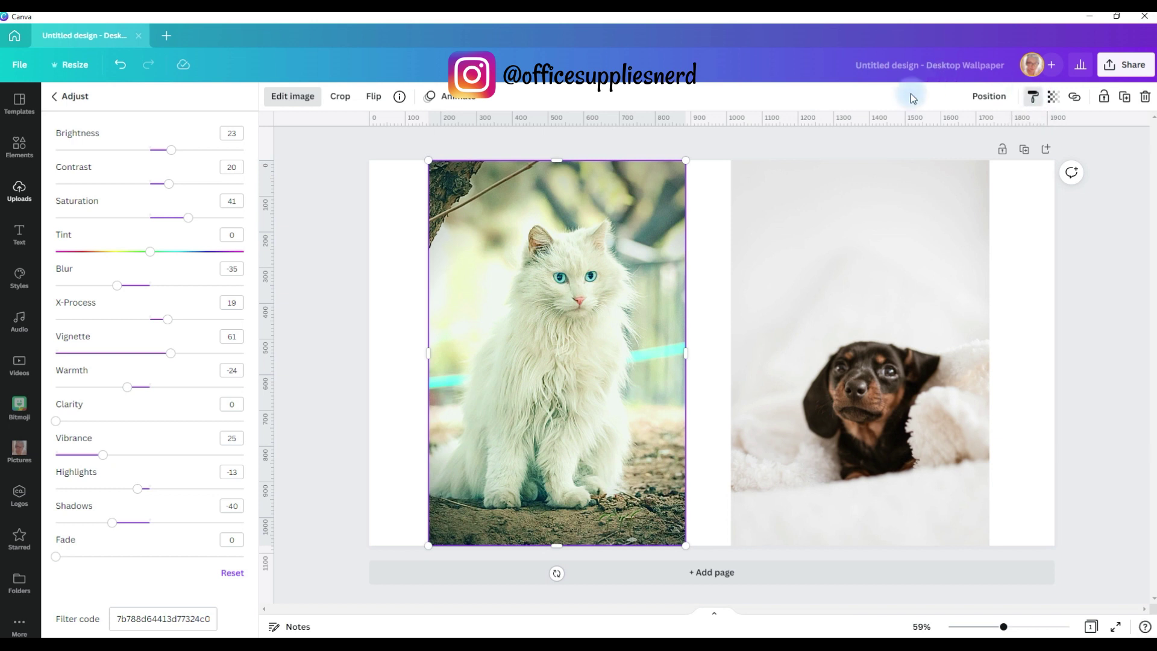
Paste the cat's style onto the dog, toning it to brightness 4, contrast 7, saturation -3, vignette 39.
left_click(862, 417)
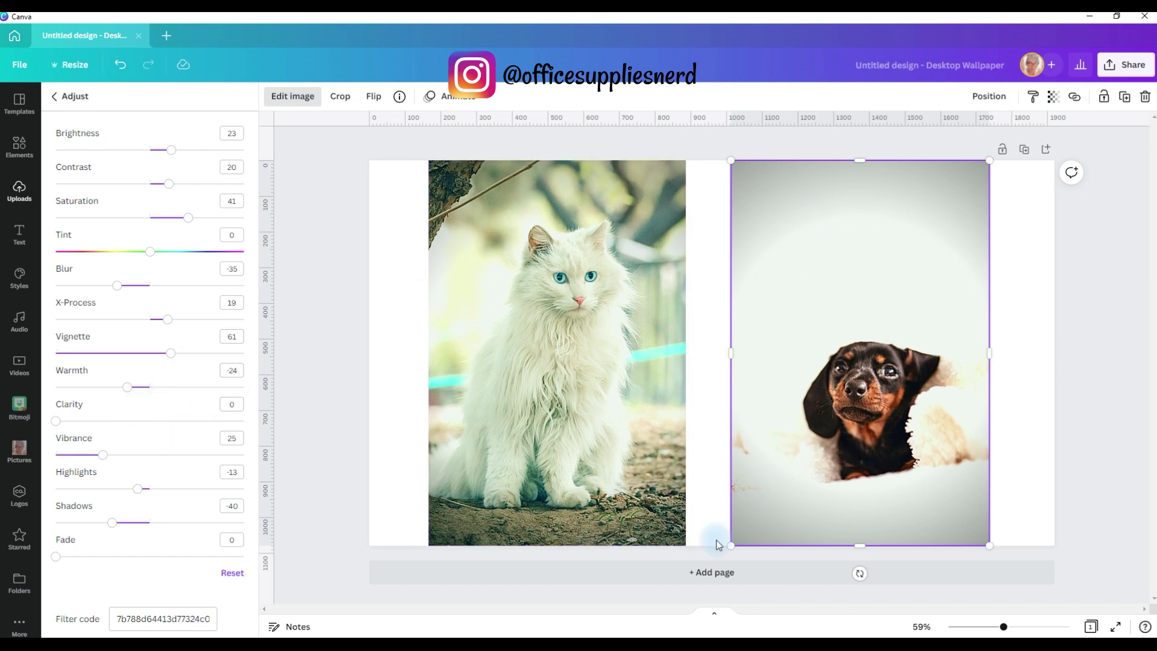
left_click_drag(169, 352, 146, 388)
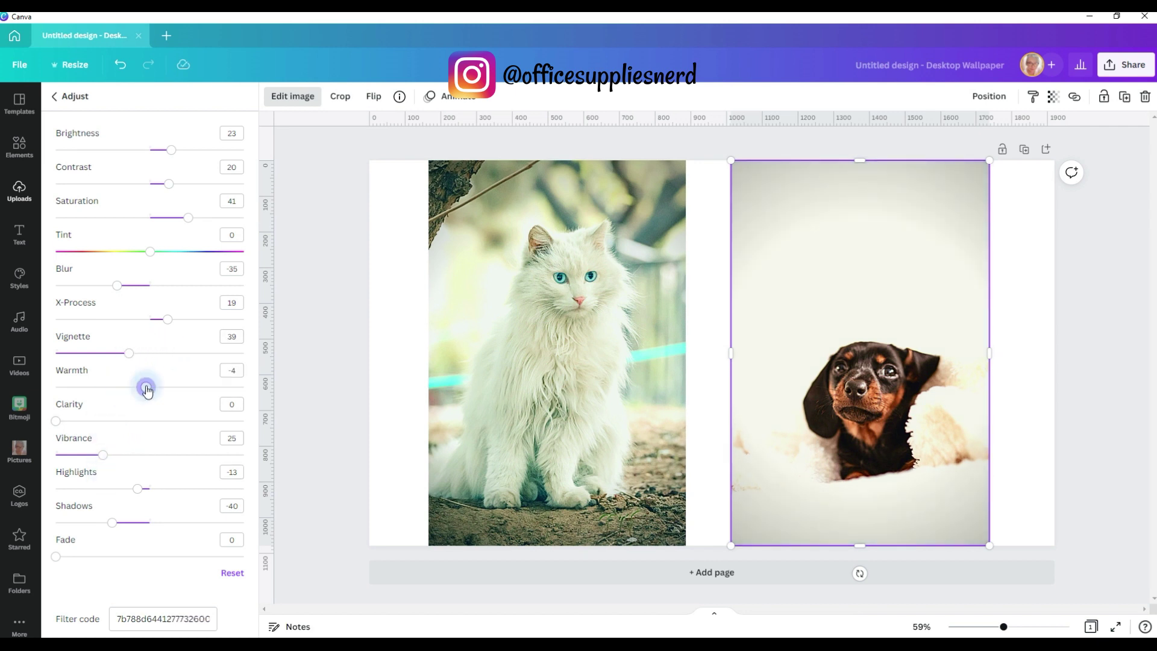
left_click(146, 217)
left_click(156, 183)
left_click(153, 150)
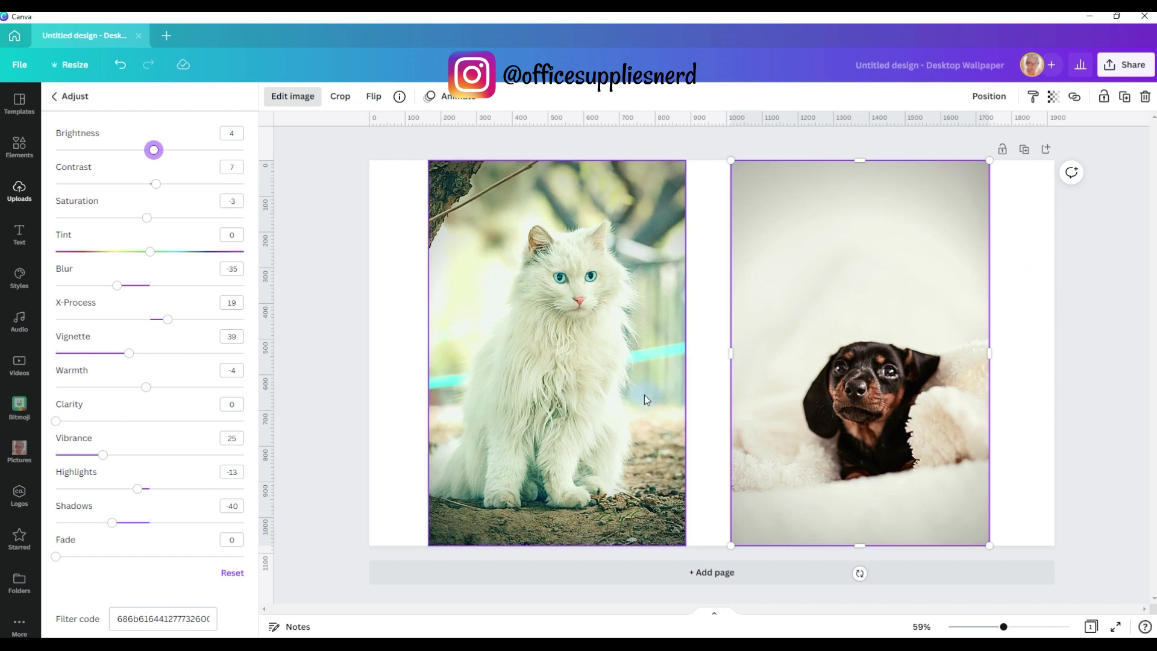
Copy the dog photo's adjusted style onto the cat photo, then reselect the dog.
left_click(785, 224)
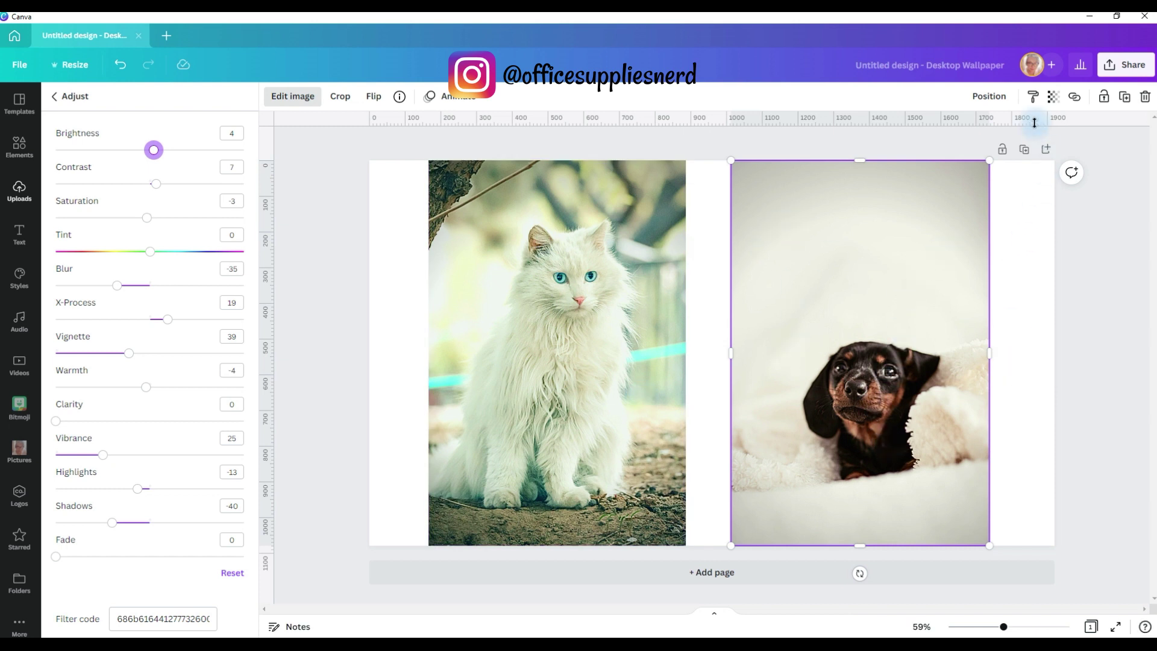
left_click(1034, 100)
left_click(551, 291)
left_click(771, 542)
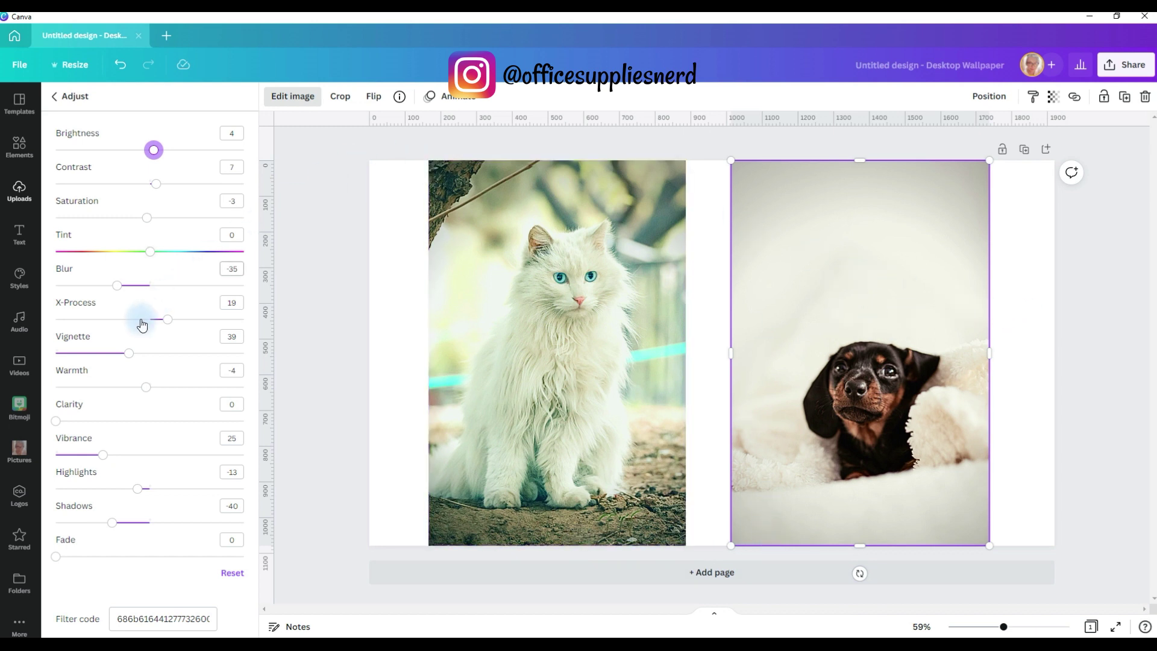
key("Escape")
Apply the Windel paint effect from Paint Effects to the dog photo.
scroll(175, 307, "down", 5)
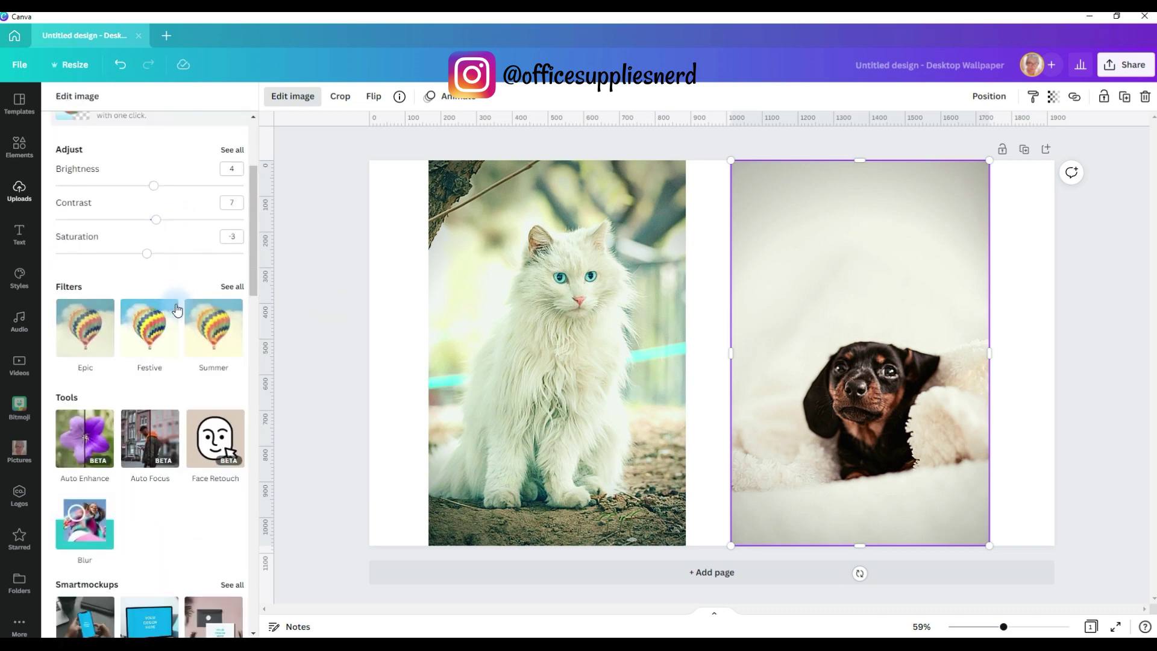
scroll(177, 310, "down", 9)
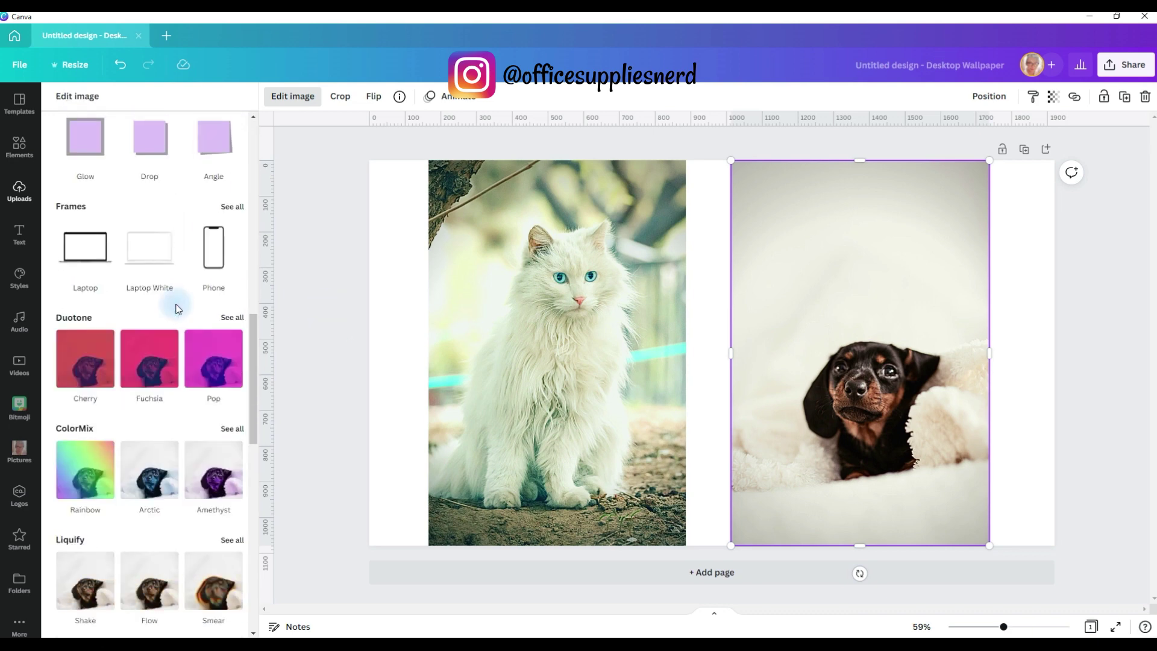
scroll(176, 310, "down", 3)
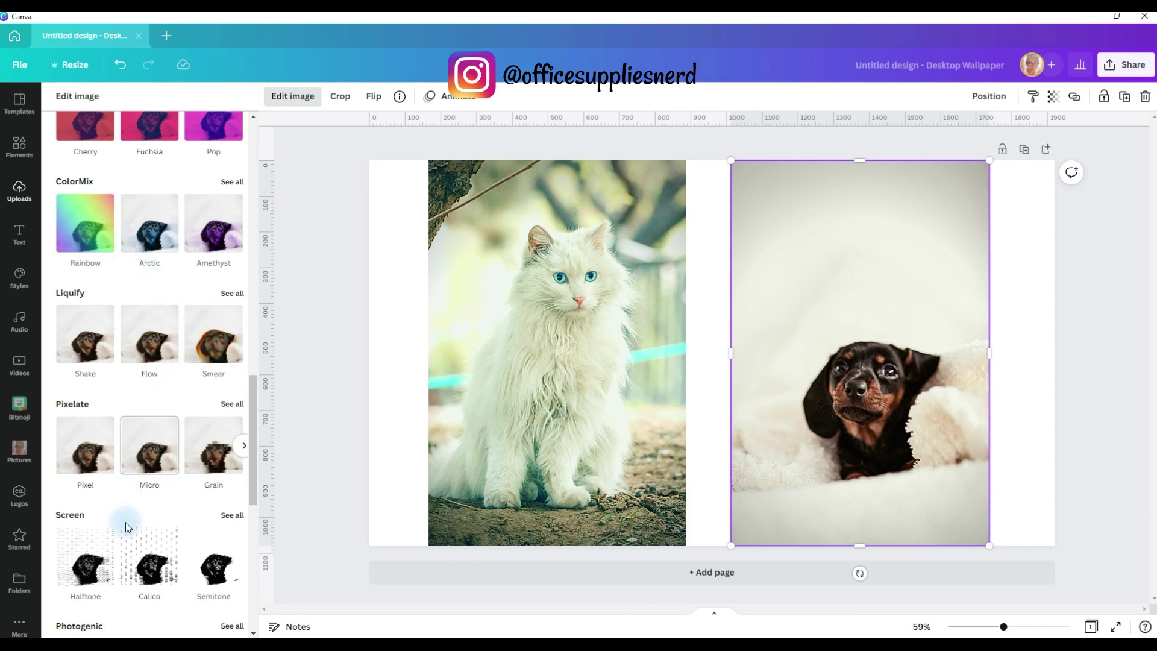
scroll(122, 526, "down", 1)
scroll(122, 525, "down", 6)
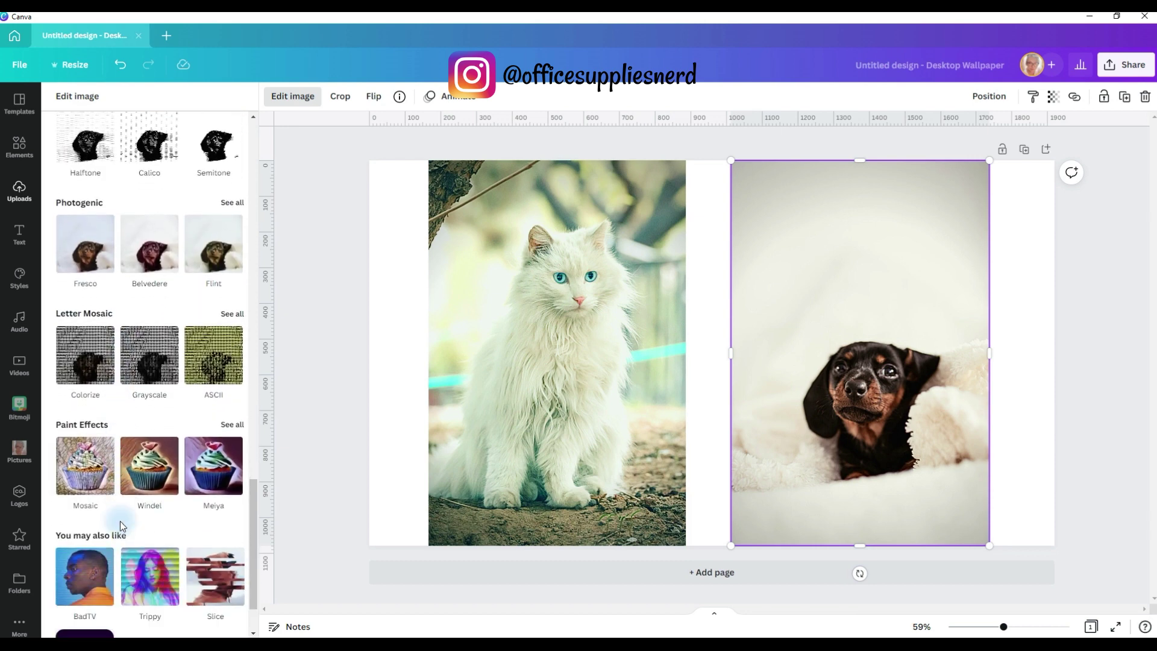
scroll(118, 521, "down", 2)
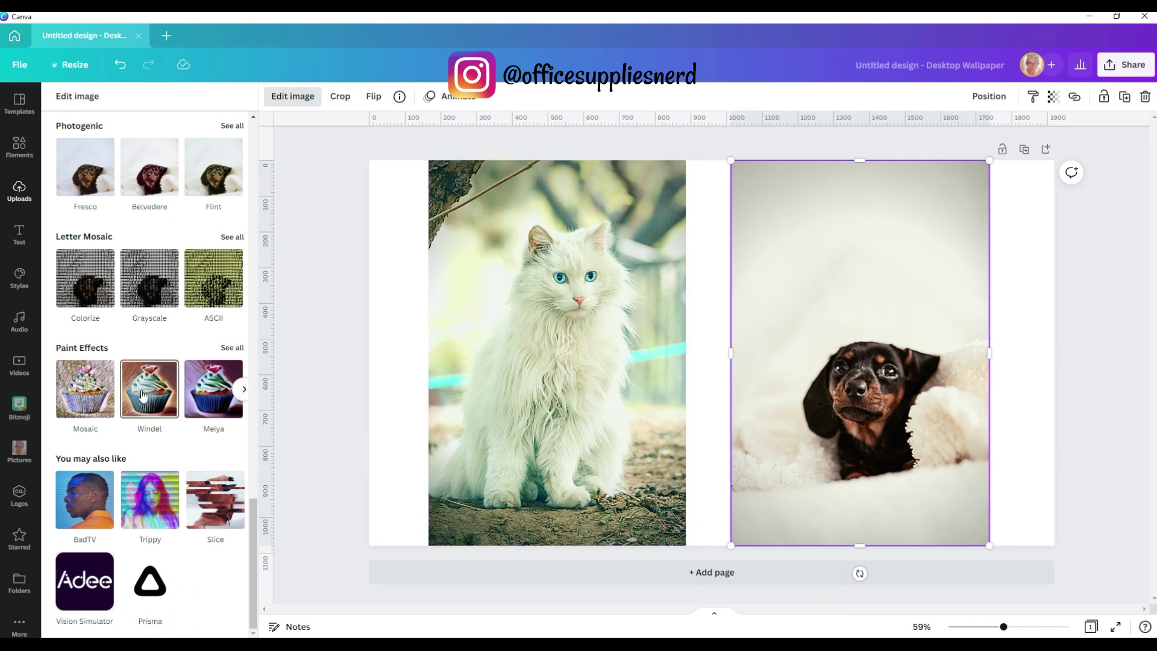
left_click(142, 394)
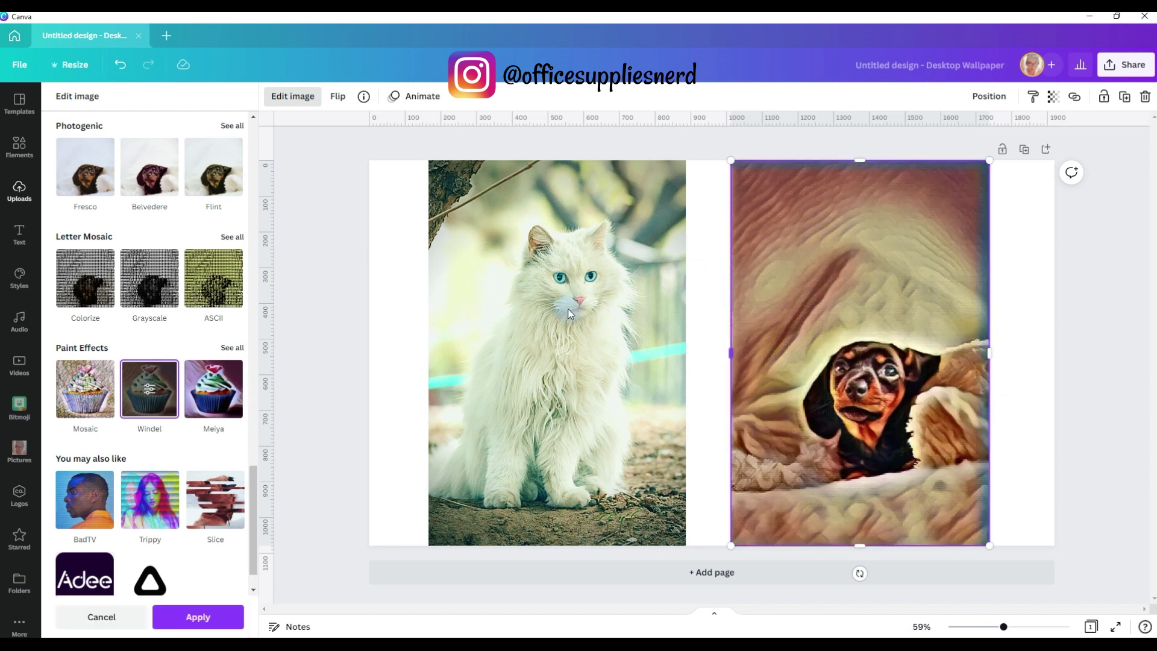
Set the Windel effect to Low strength with intensity 0.69 and keep it.
left_click(148, 390)
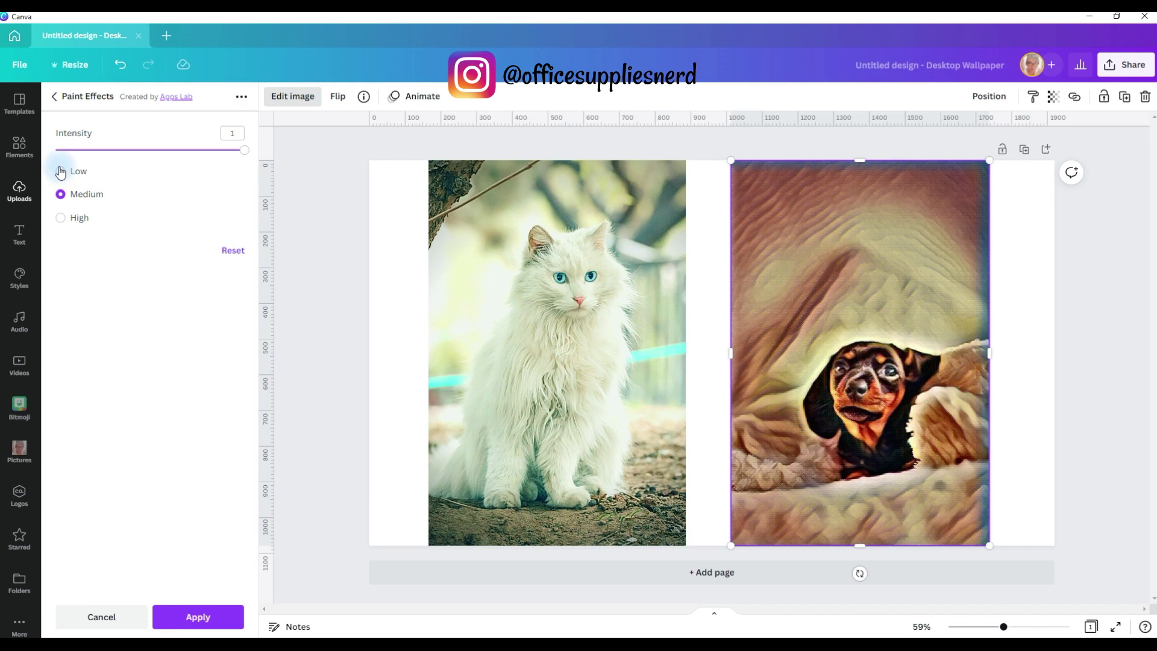
mouse_move(243, 150)
left_mouse_down()
mouse_move(183, 151)
mouse_move(264, 149)
left_mouse_up()
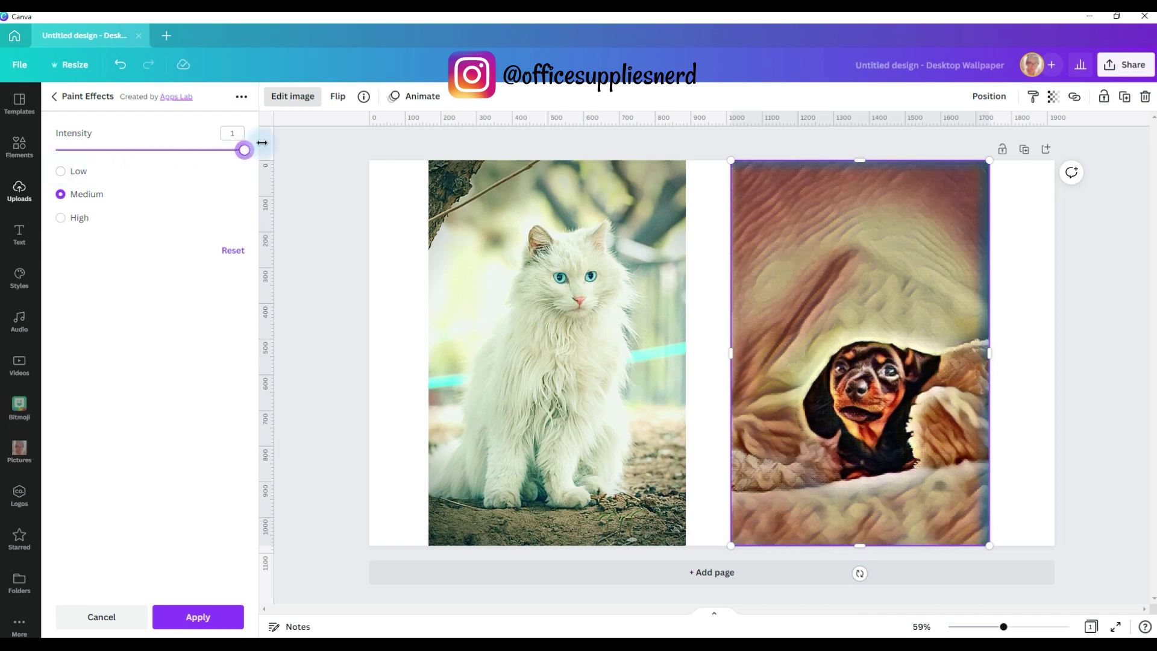
left_click(60, 172)
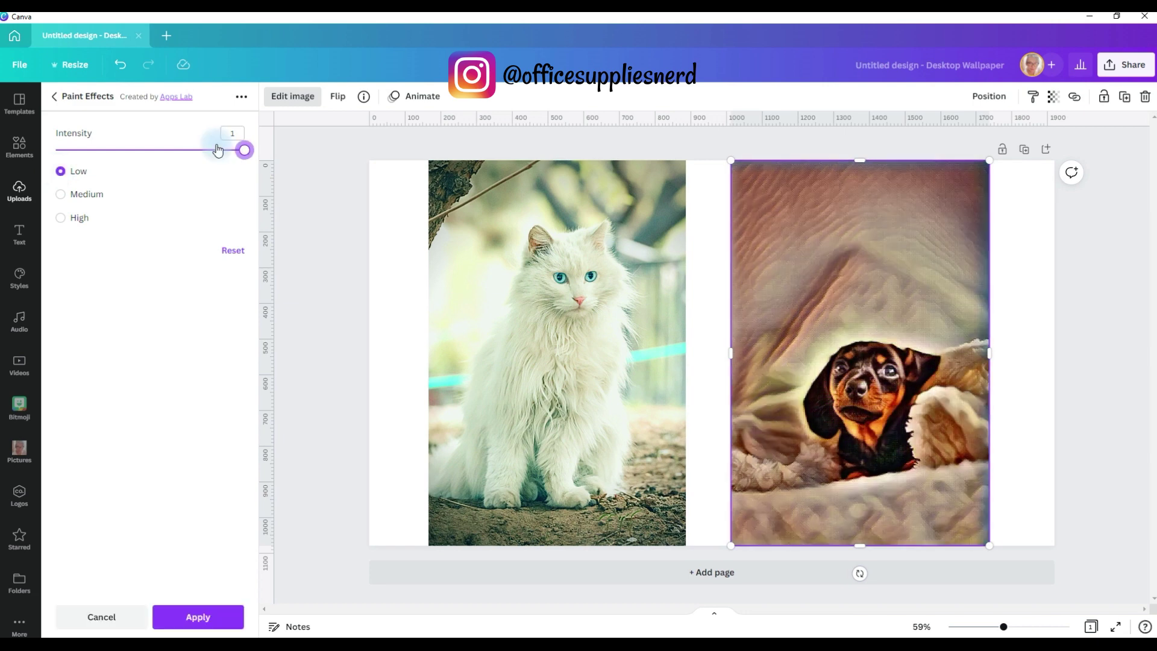
mouse_move(218, 149)
left_mouse_down()
mouse_move(160, 149)
mouse_move(186, 150)
left_mouse_up()
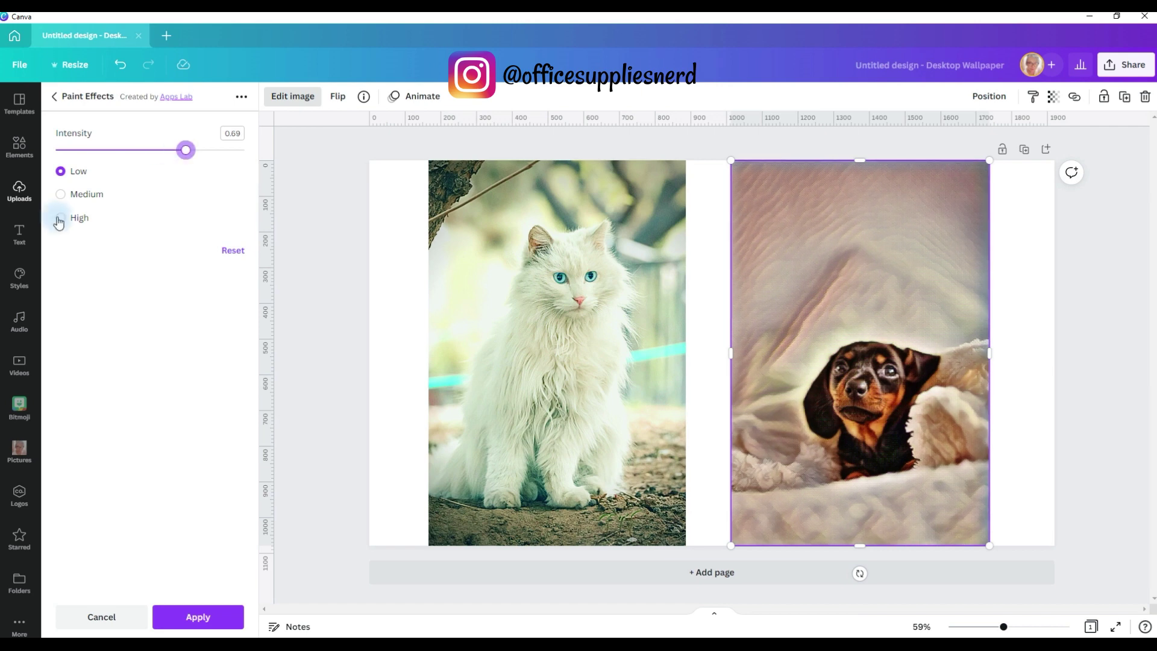
left_click(184, 617)
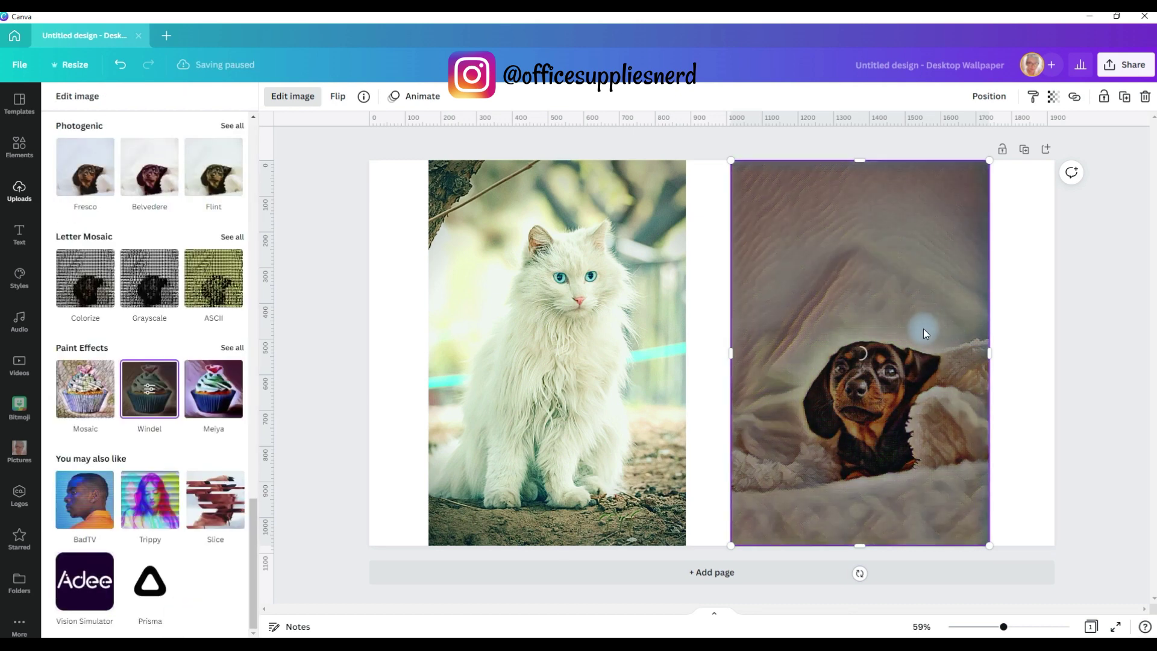
left_click(922, 328)
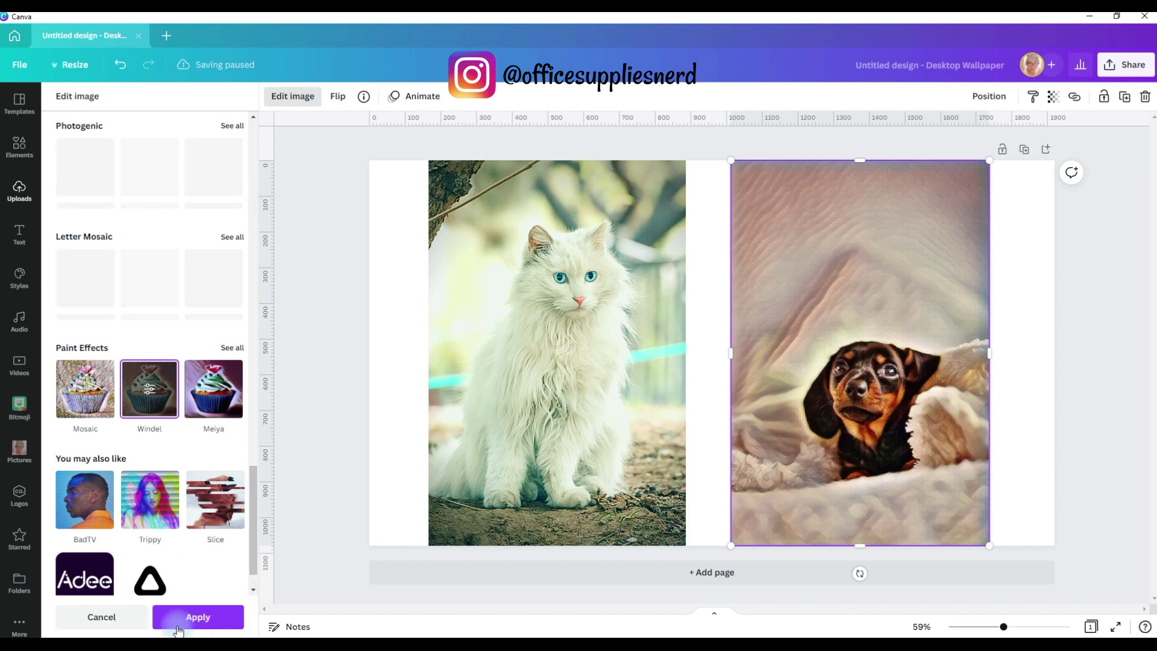
left_click(199, 618)
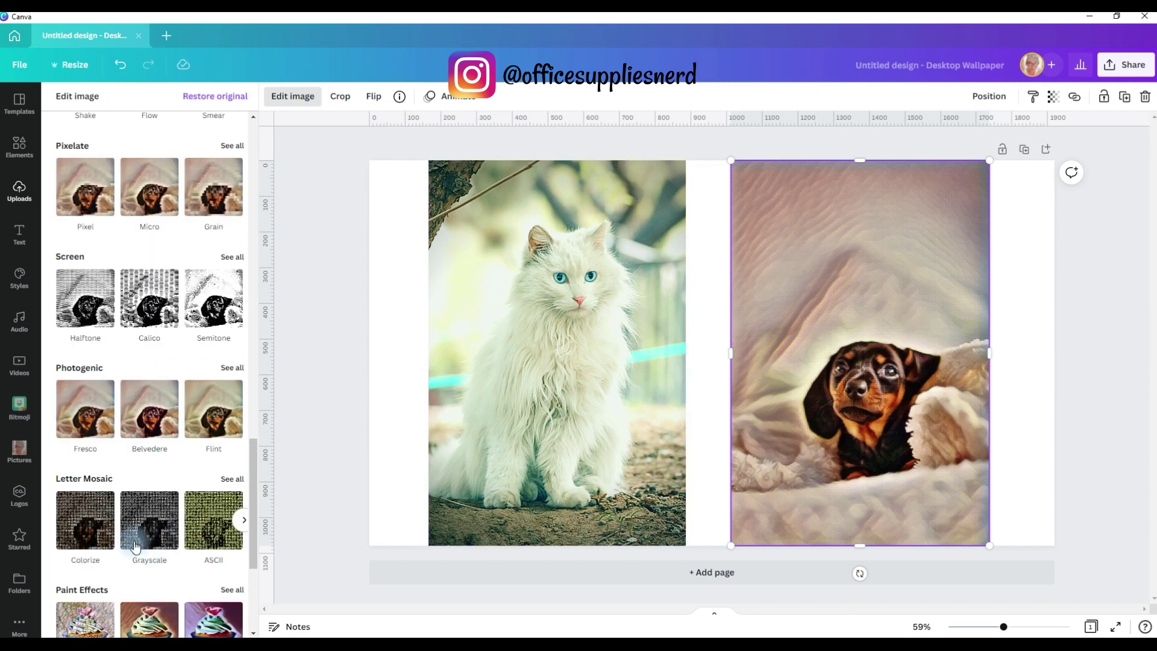
left_click(92, 527)
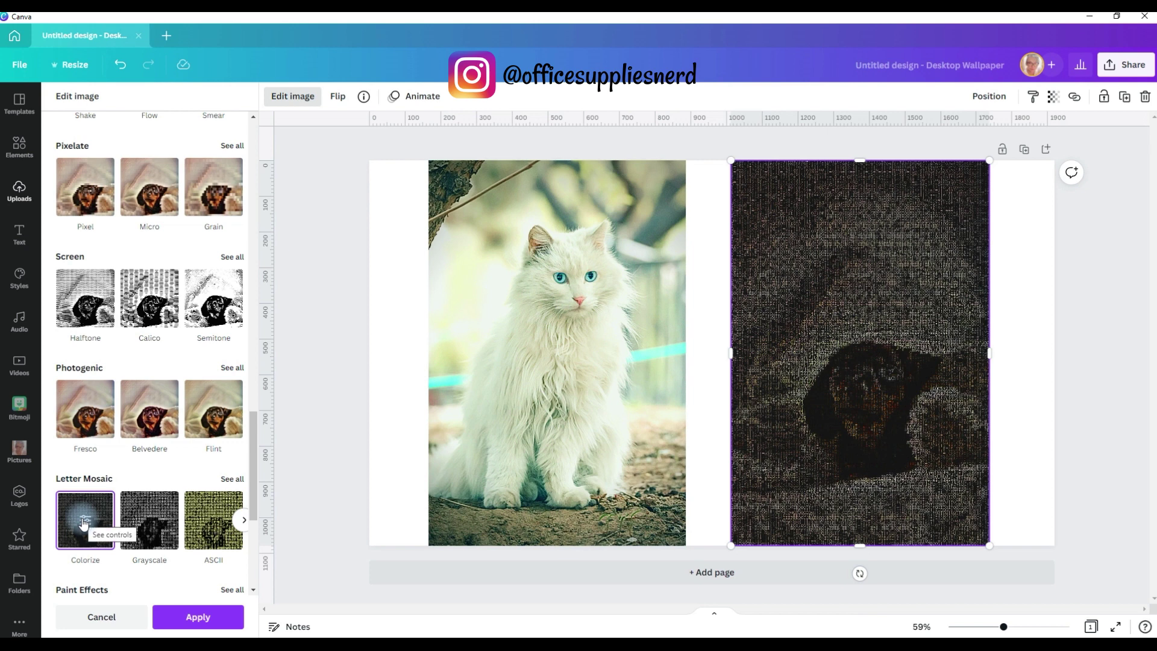
left_click(223, 619)
left_click(117, 619)
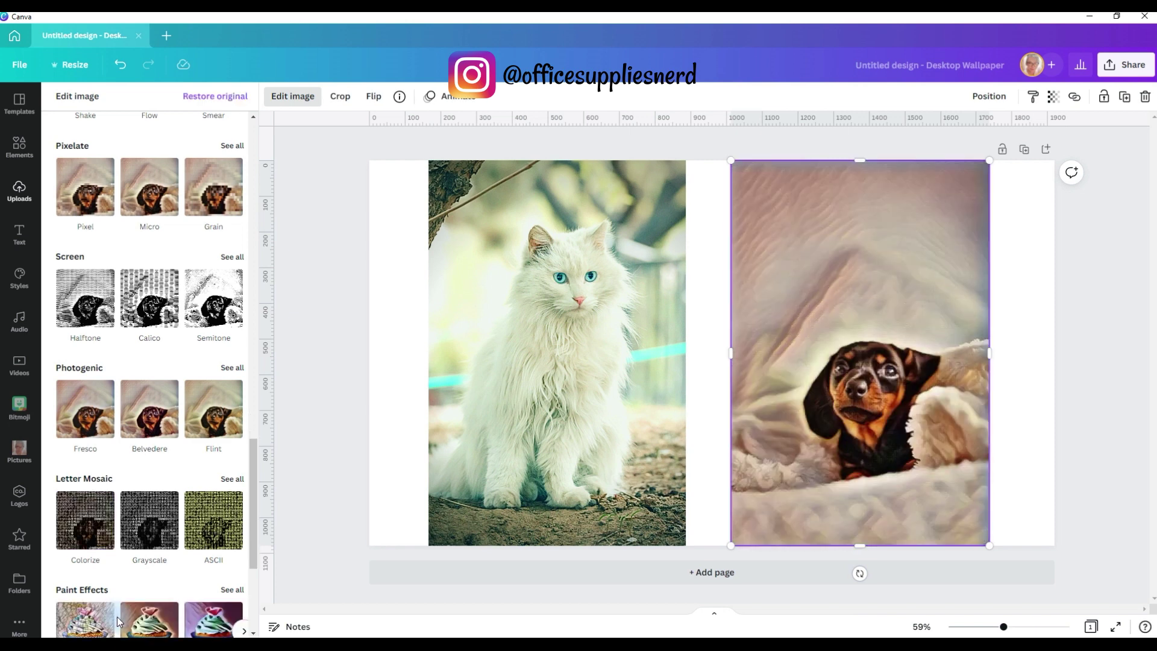
left_click(148, 414)
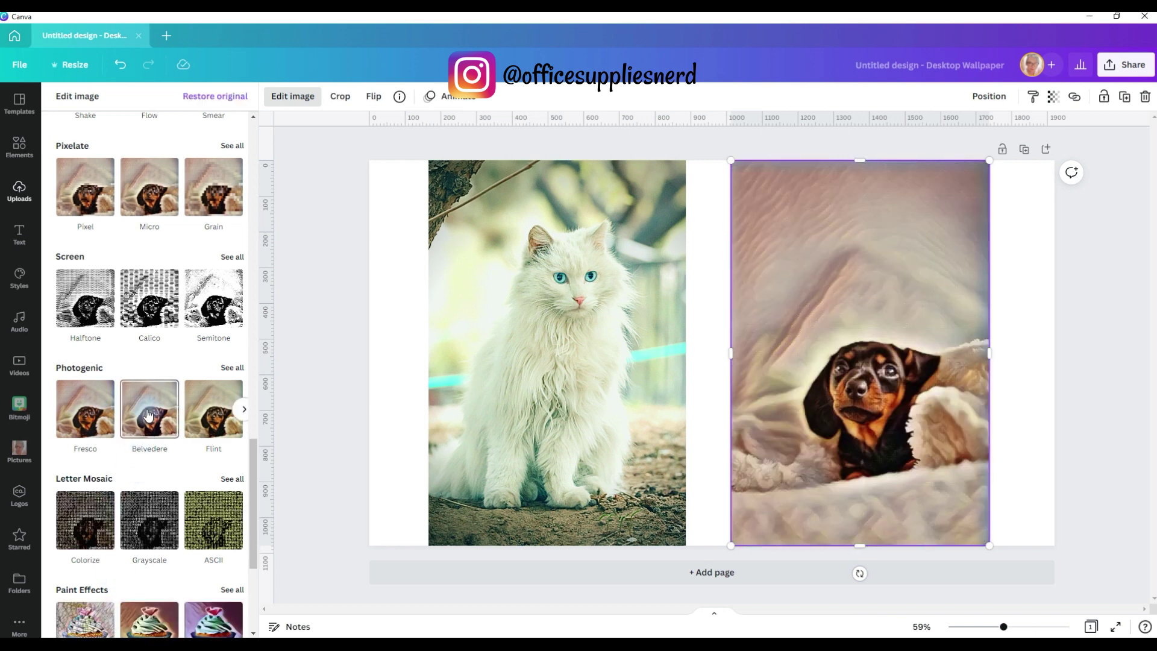
left_click(245, 415)
left_click(245, 415)
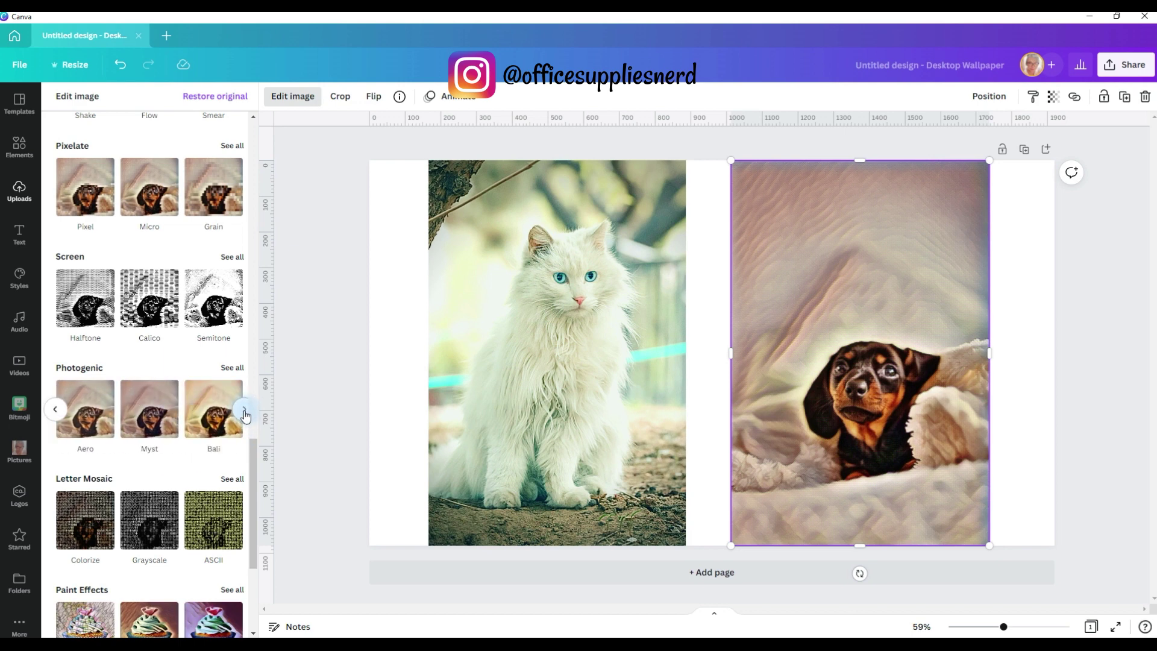
left_click(245, 415)
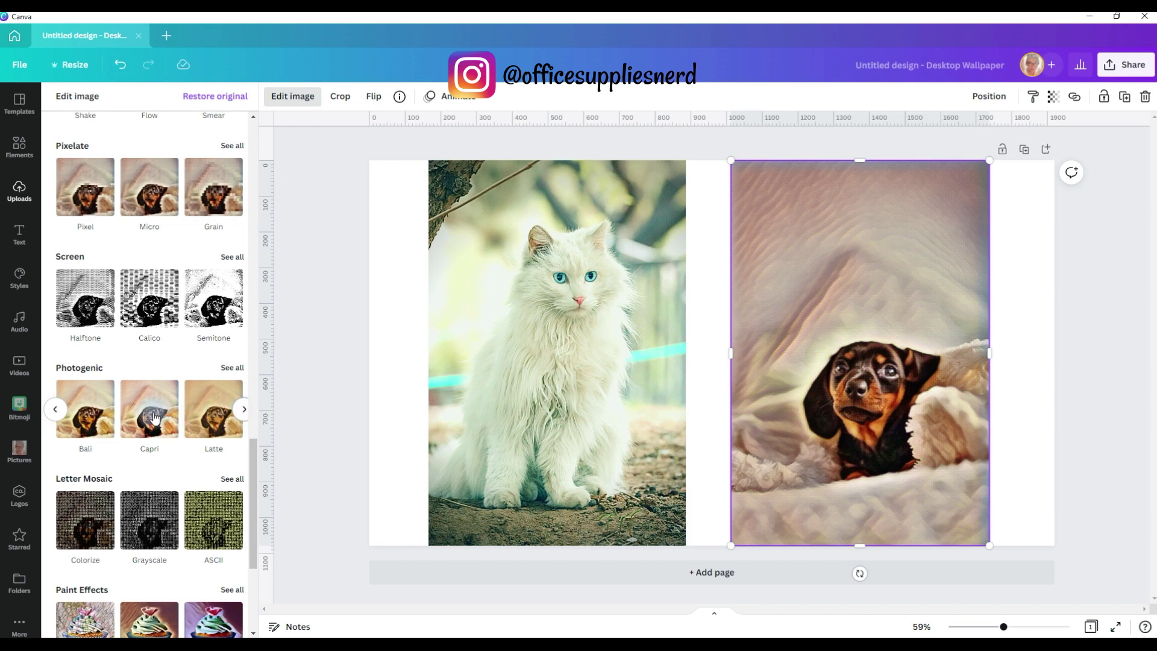
left_click(244, 414)
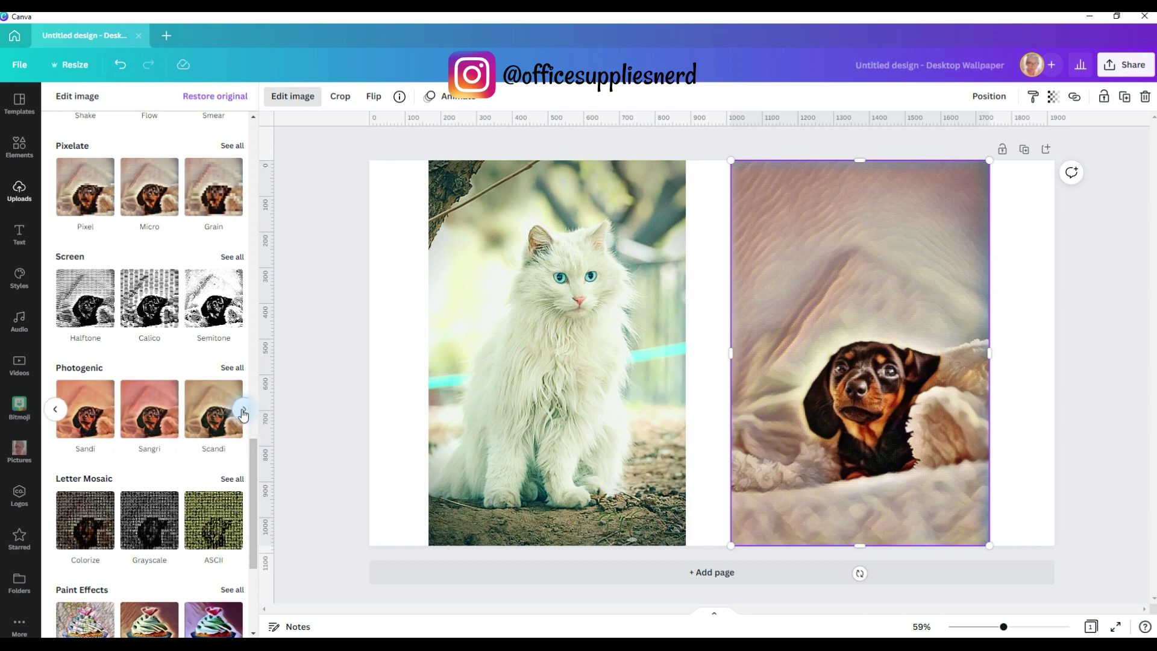
left_click(56, 410)
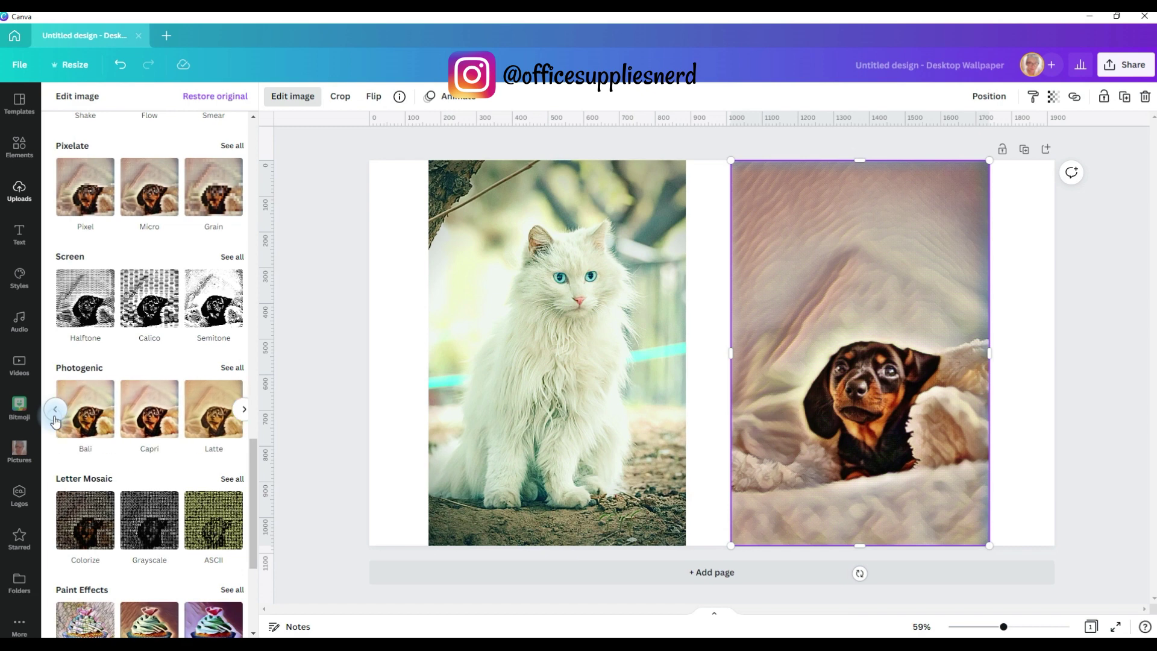
left_click(56, 416)
left_click(143, 426)
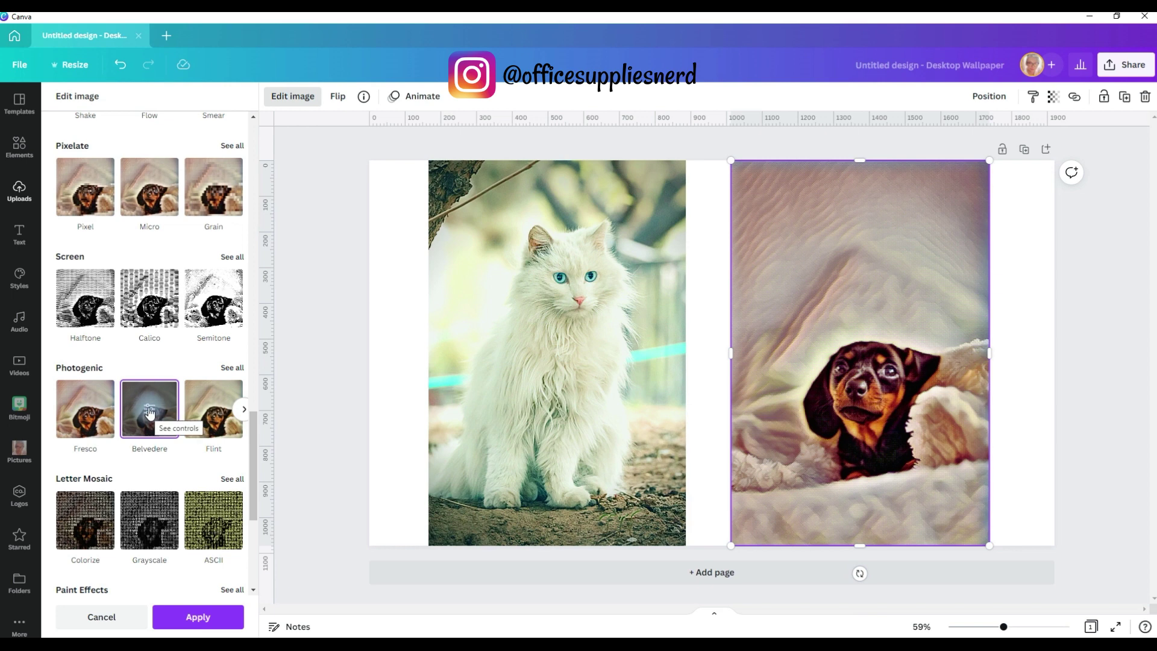
left_click(150, 412)
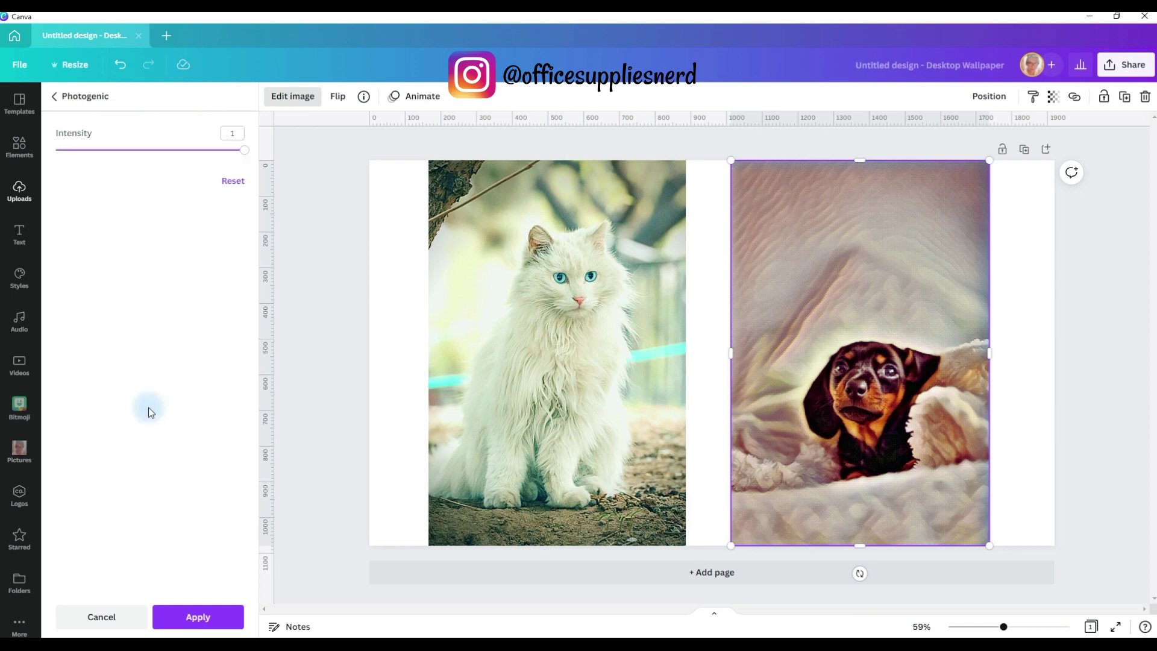
left_click_drag(245, 158, 148, 150)
left_click(206, 626)
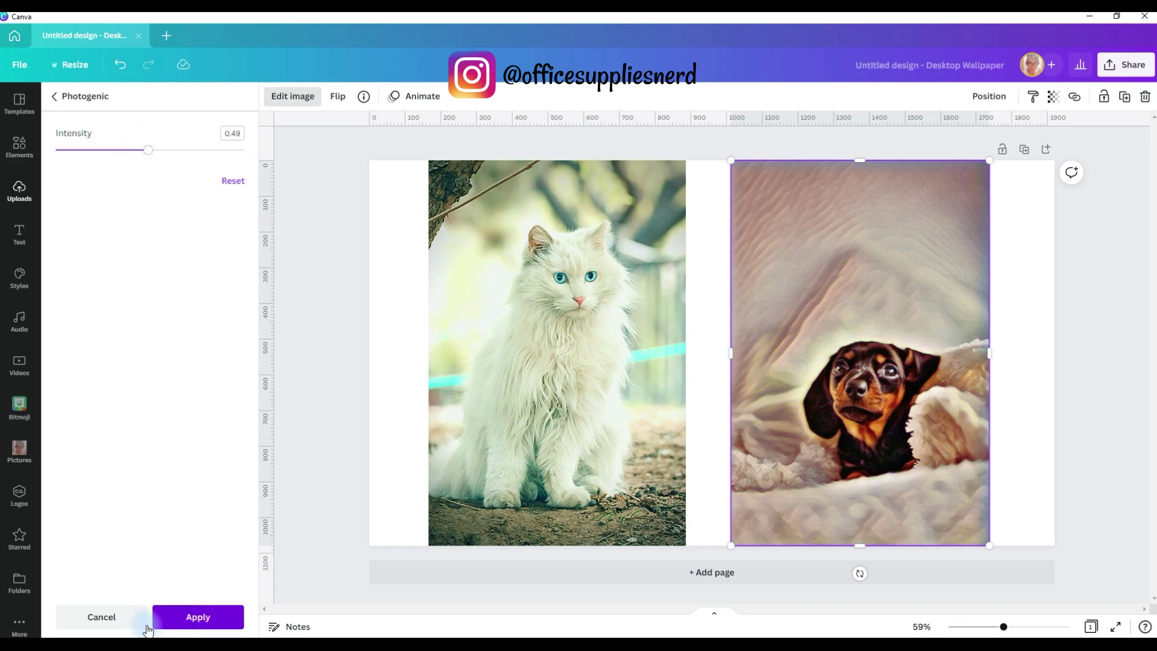
left_click(87, 619)
scroll(232, 320, "up", 1)
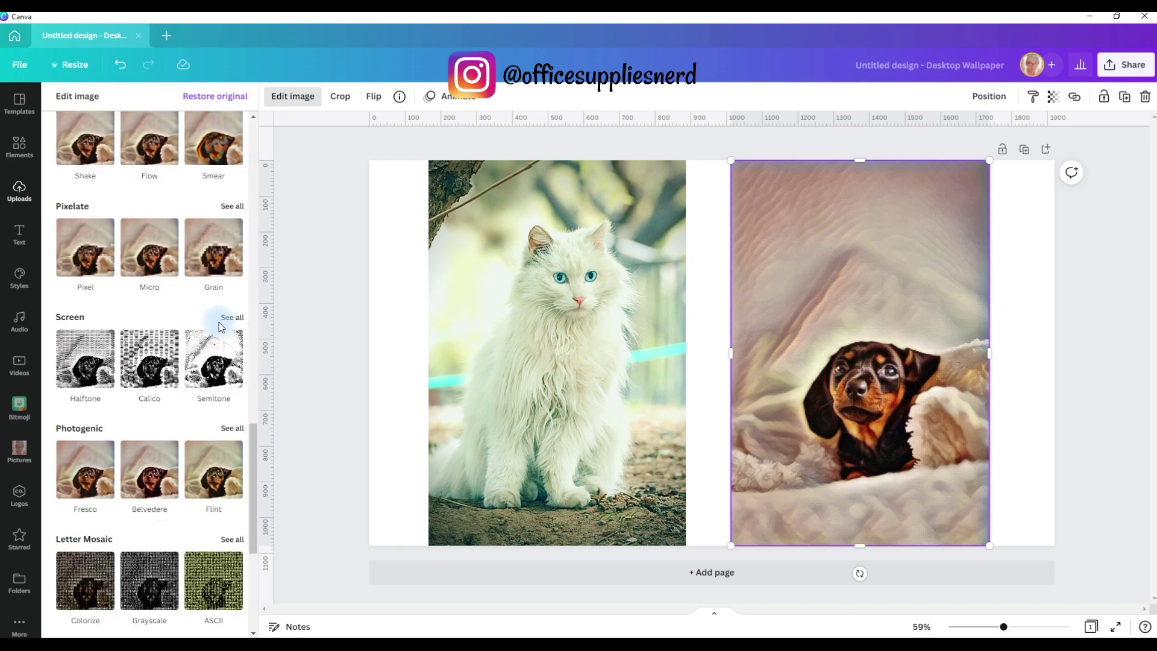
left_click(230, 318)
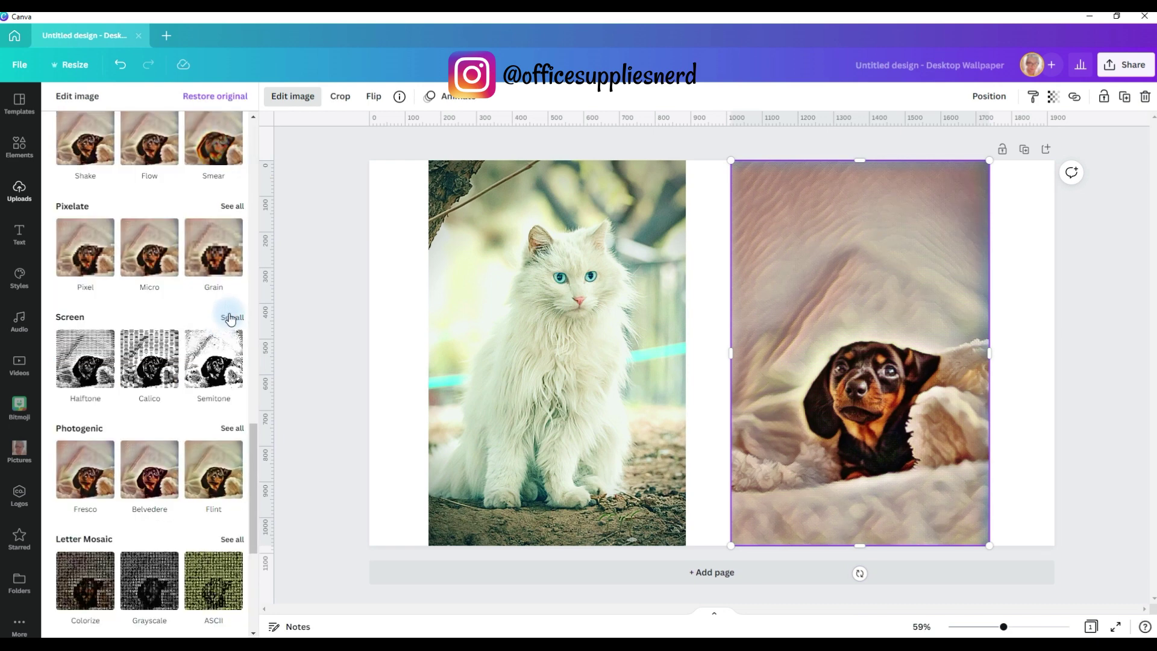
left_click(229, 360)
left_click(244, 360)
left_click(244, 360)
left_click(216, 366)
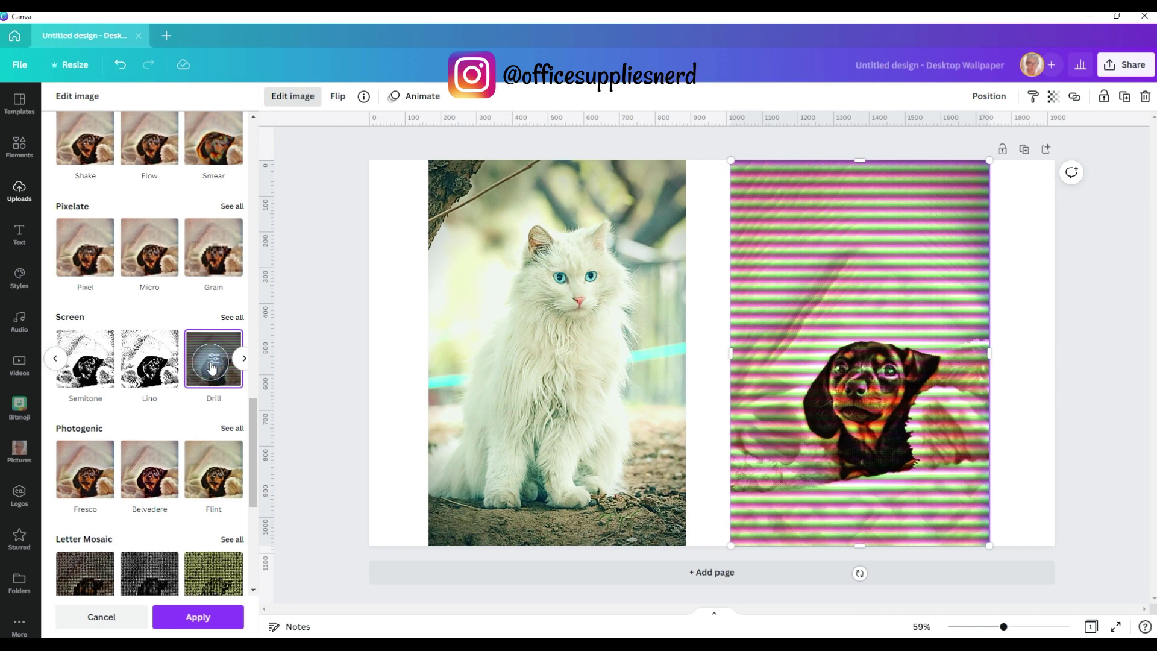
left_click(213, 361)
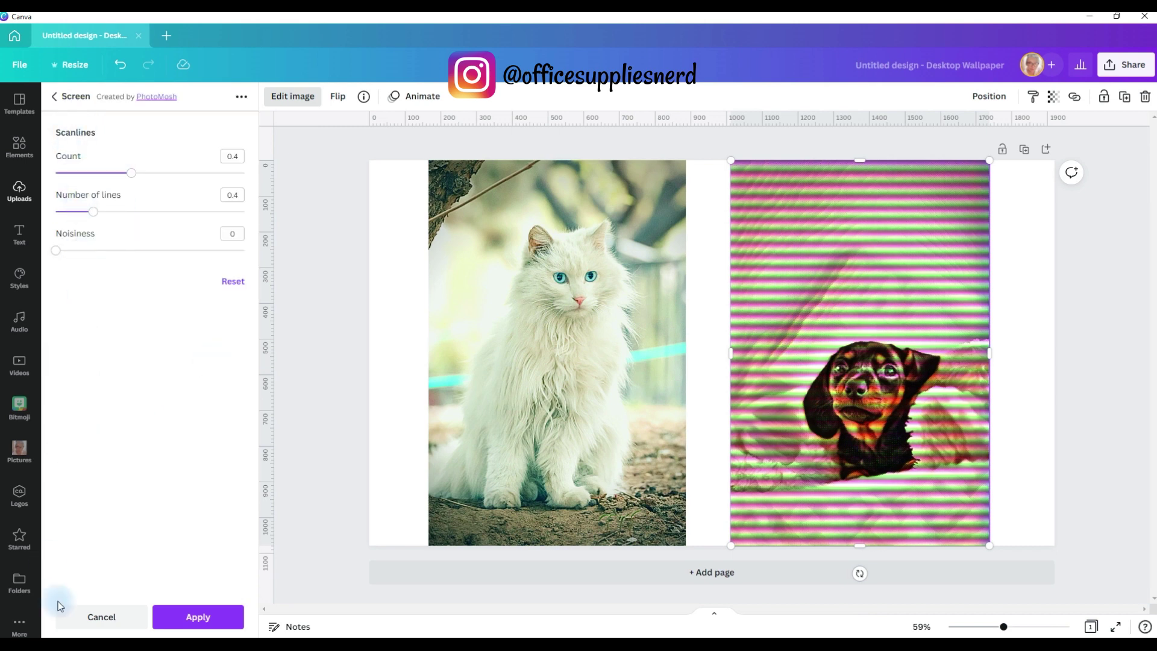
left_click(199, 626)
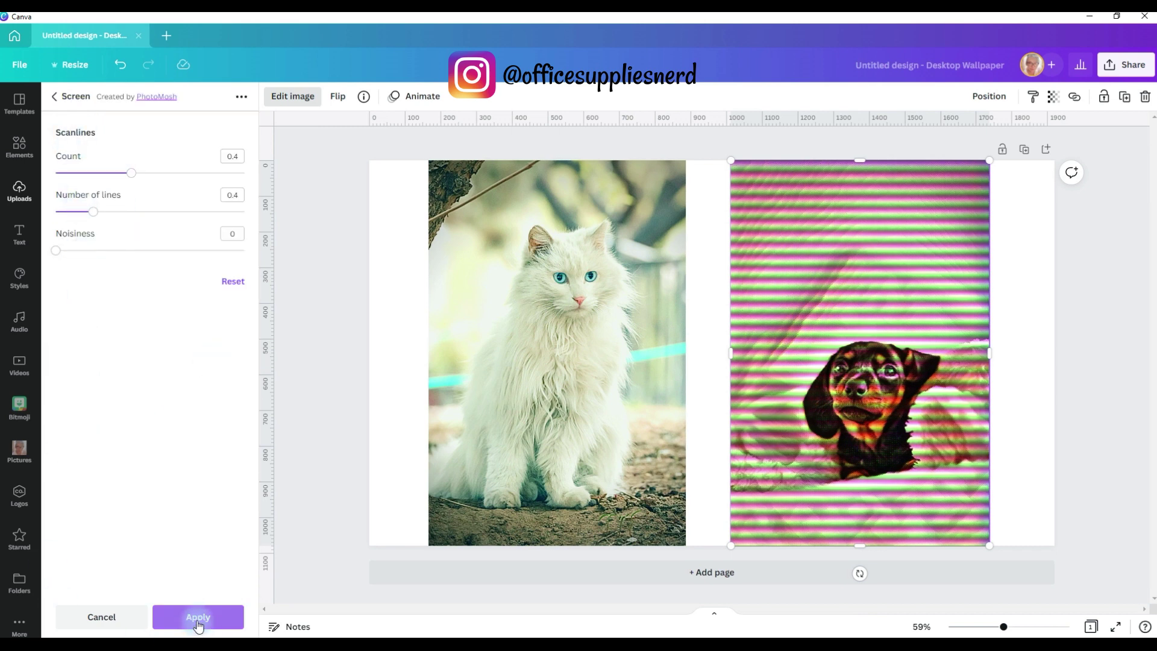
left_click(101, 617)
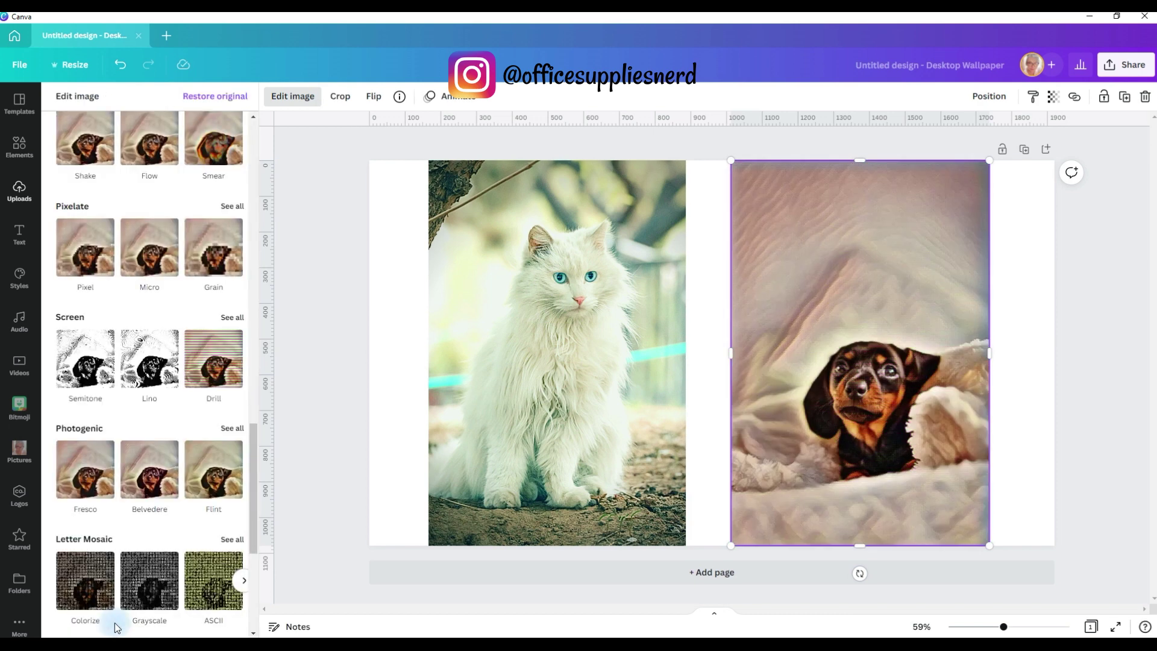
scroll(146, 425, "up", 3)
left_click(146, 425)
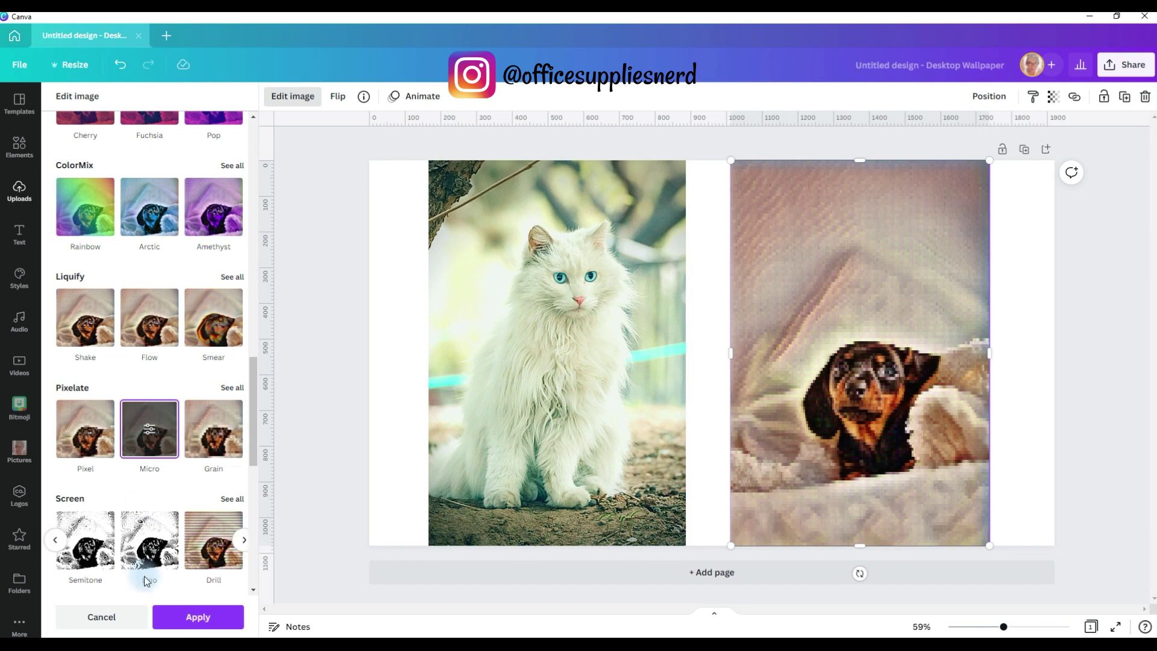
left_click(121, 616)
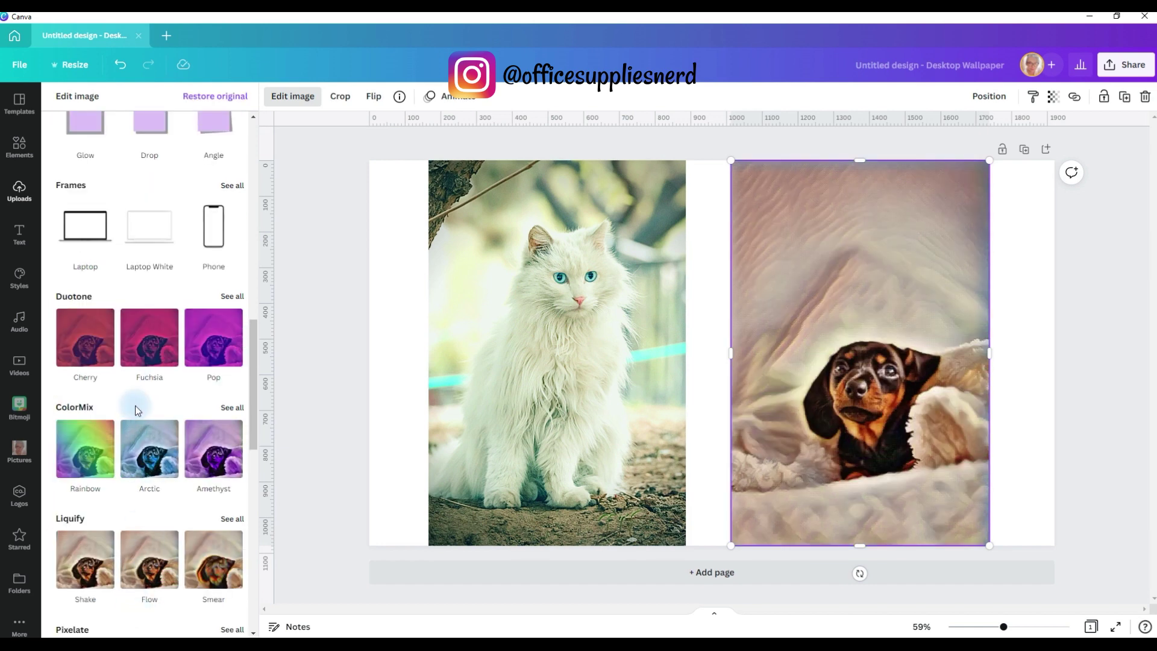
left_click(243, 452)
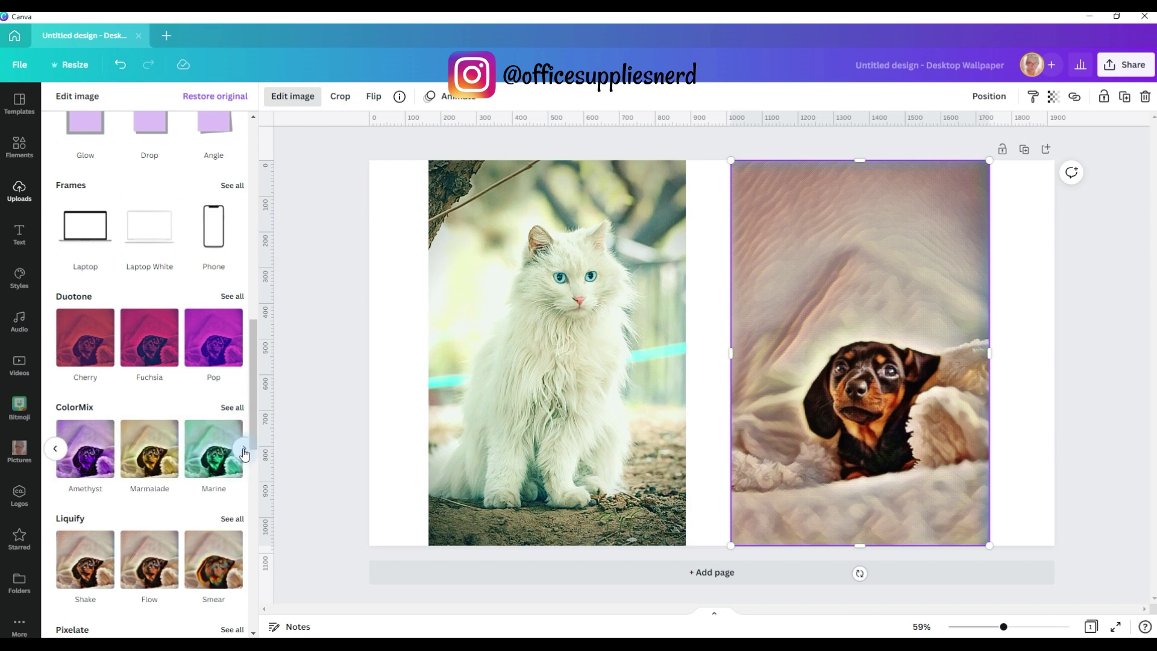
left_click(243, 452)
left_click(146, 460)
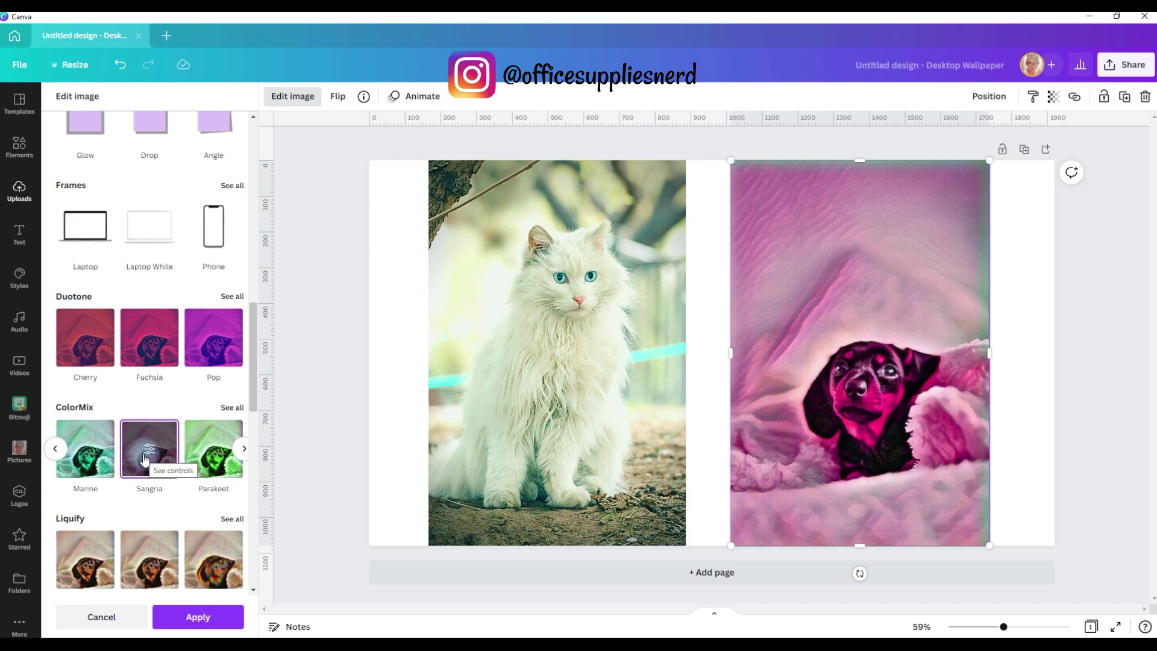
left_click(101, 616)
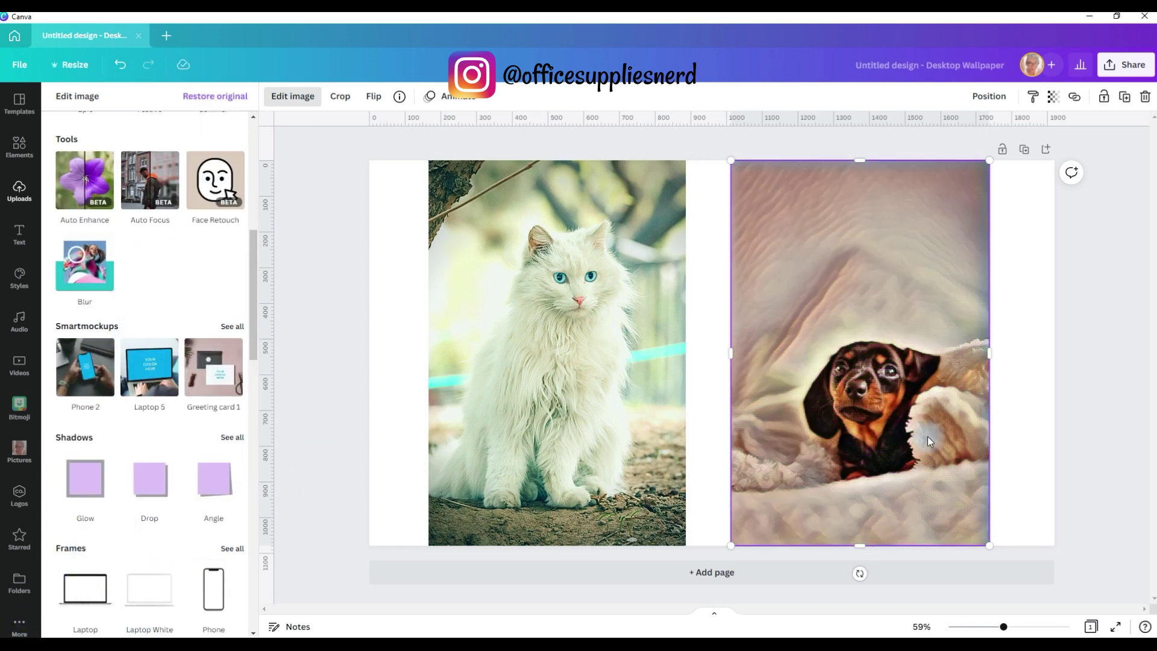
left_click(216, 324)
Show all filters for the cat photo and preview the Greyscale filter.
scroll(227, 272, "up", 4)
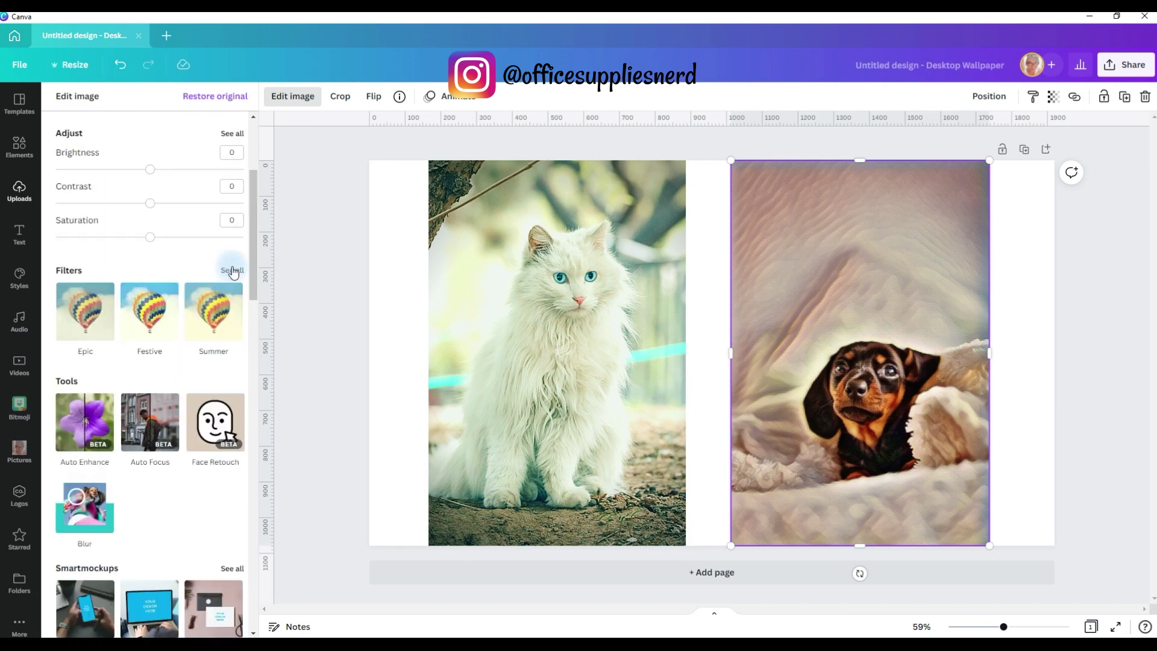
left_click(232, 270)
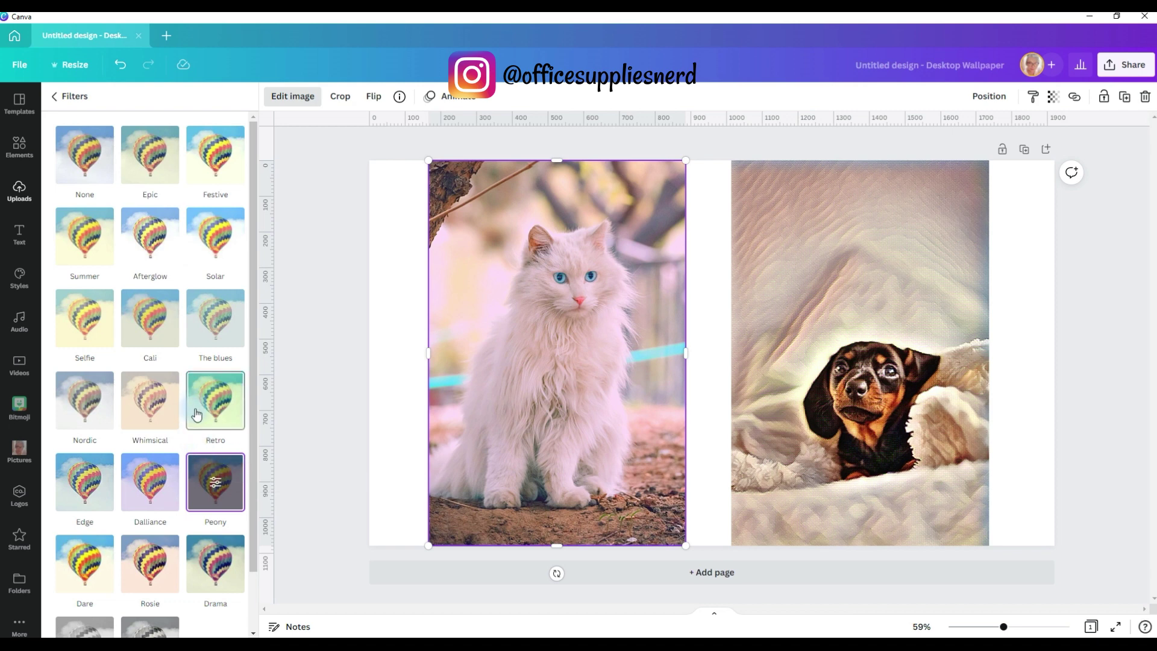
scroll(196, 414, "down", 2)
left_click(210, 618)
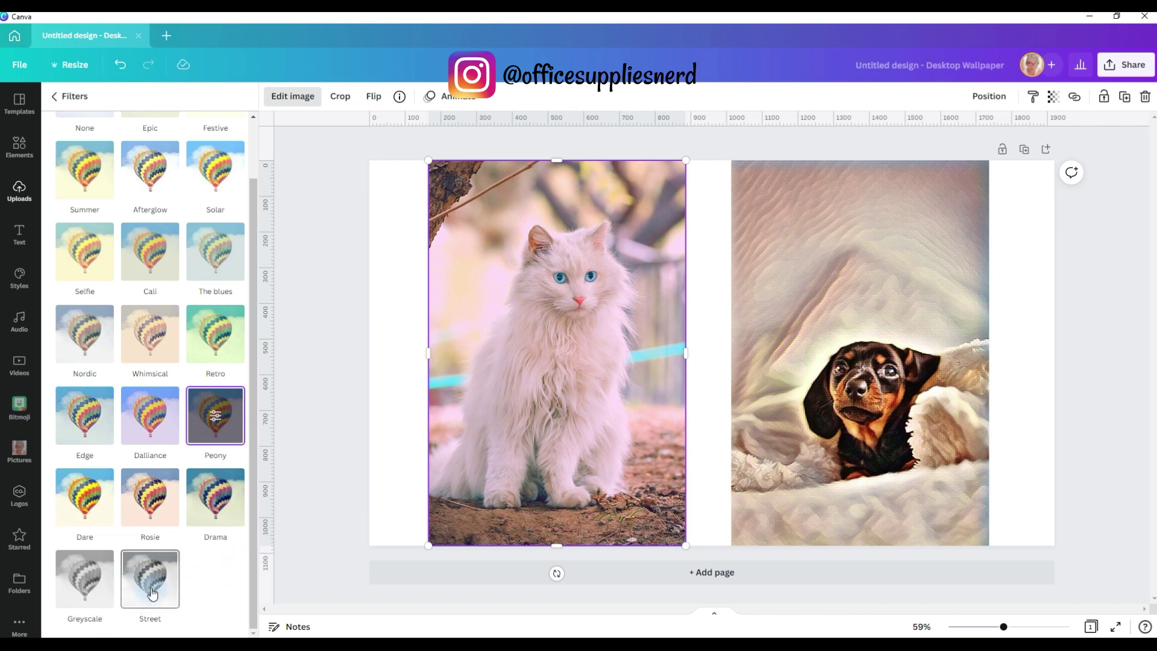
left_click(78, 584)
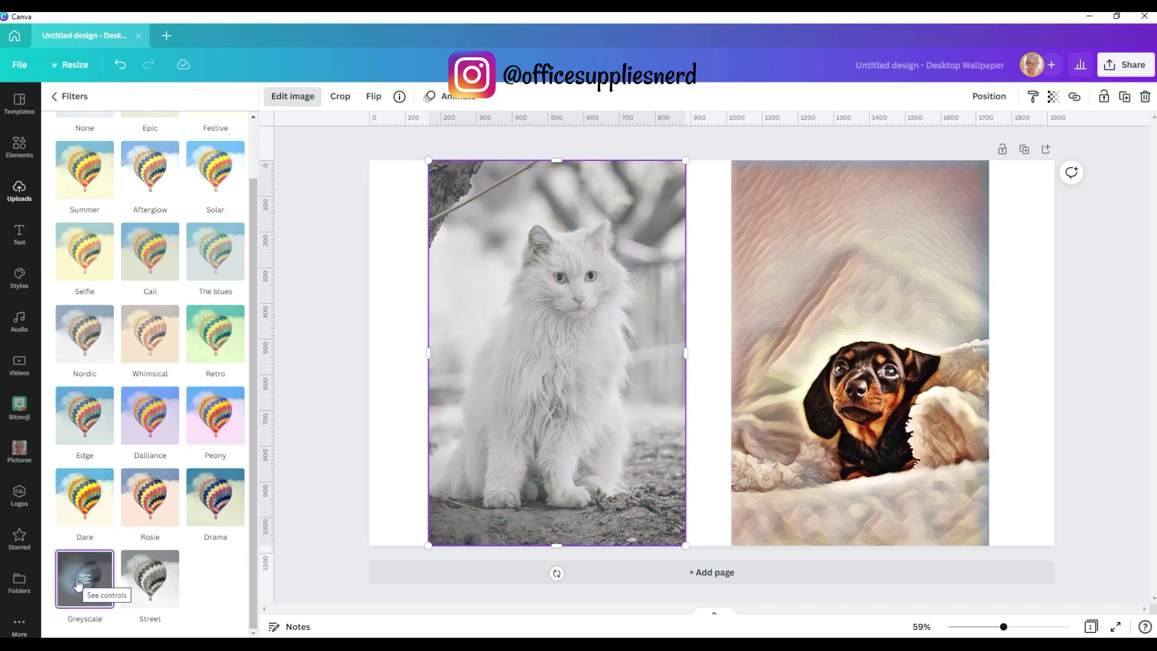
scroll(85, 579, "up", 1)
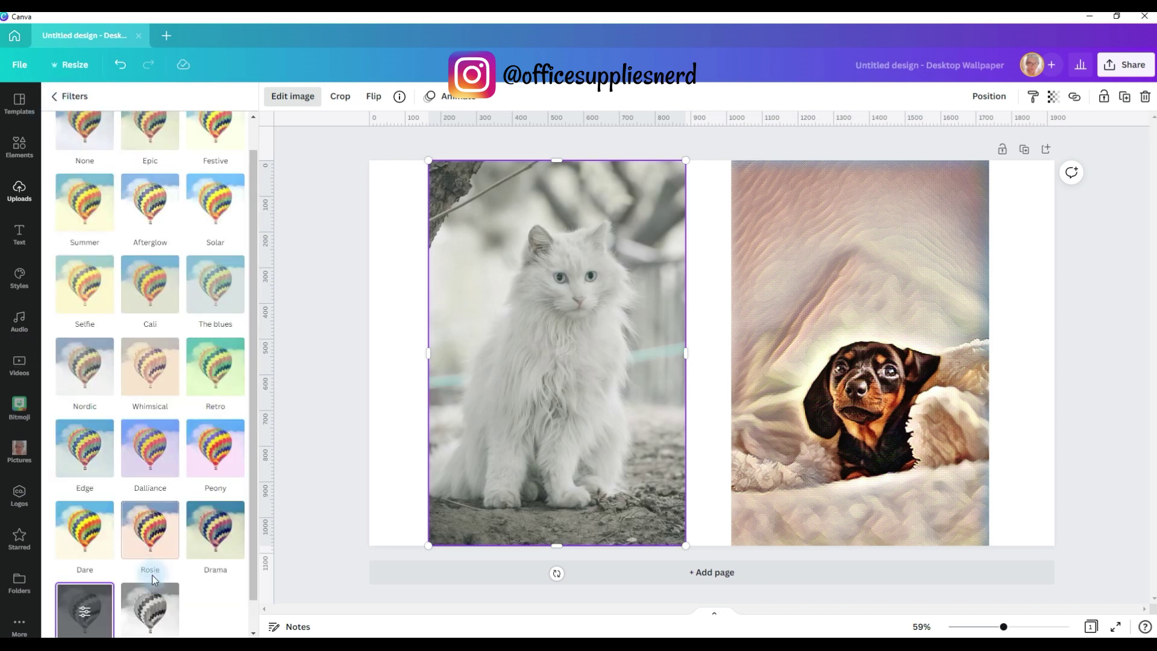
Apply the Street filter to the cat photo at high intensity.
left_click(155, 610)
left_click(155, 610)
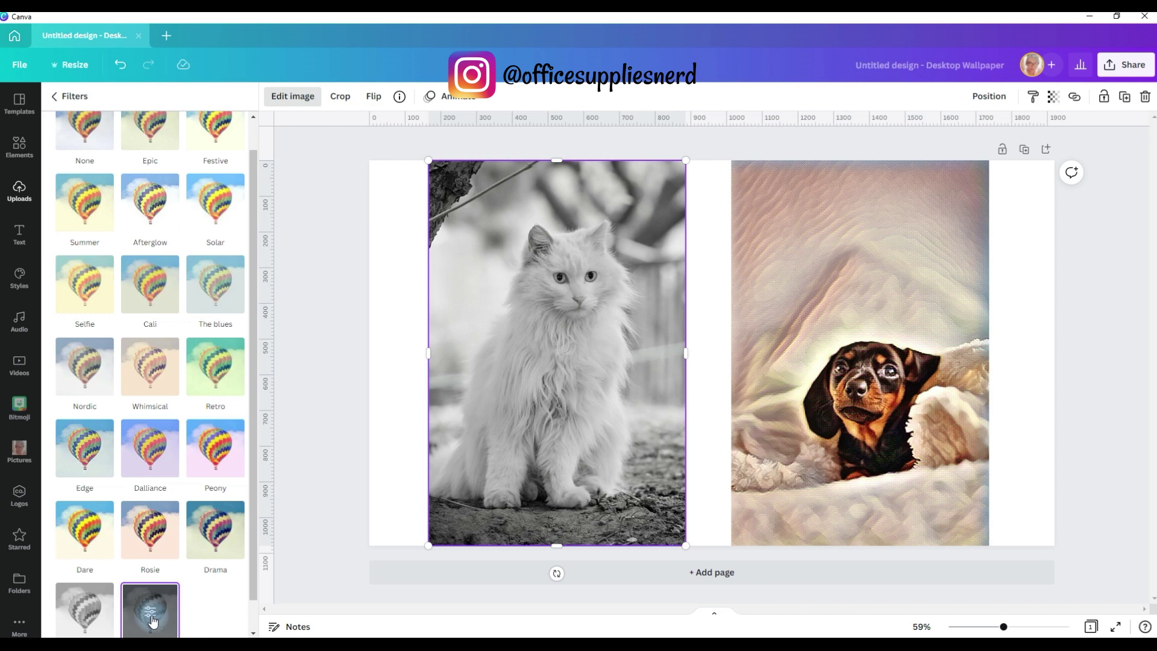
left_click(152, 620)
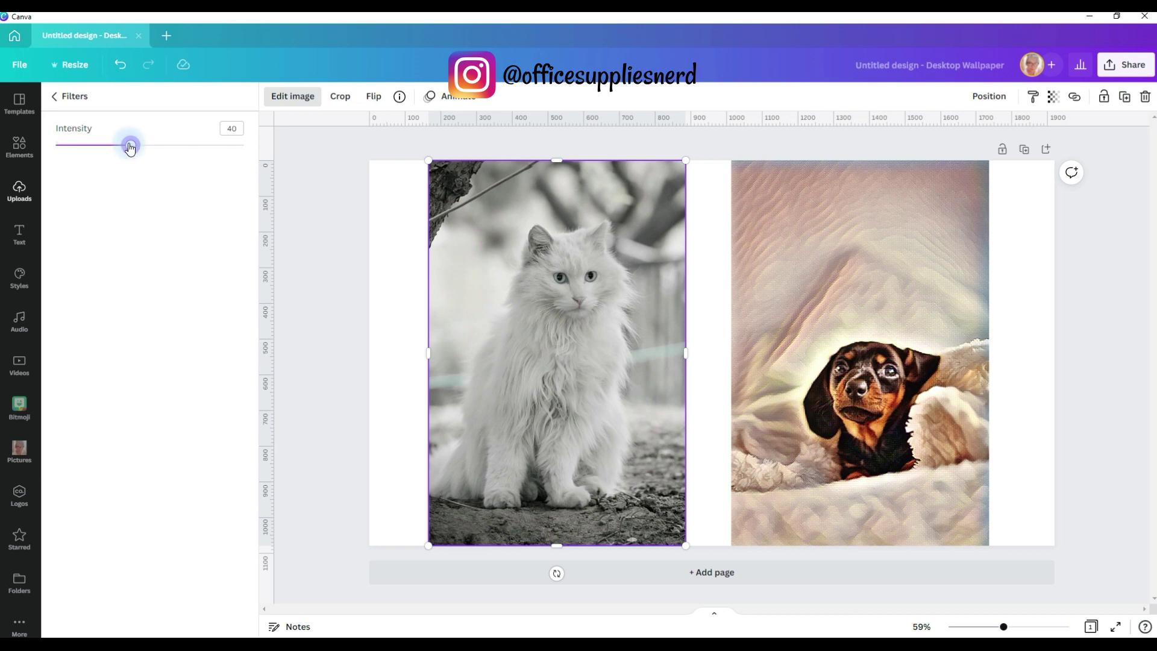
left_click_drag(134, 145, 239, 140)
left_click(828, 485)
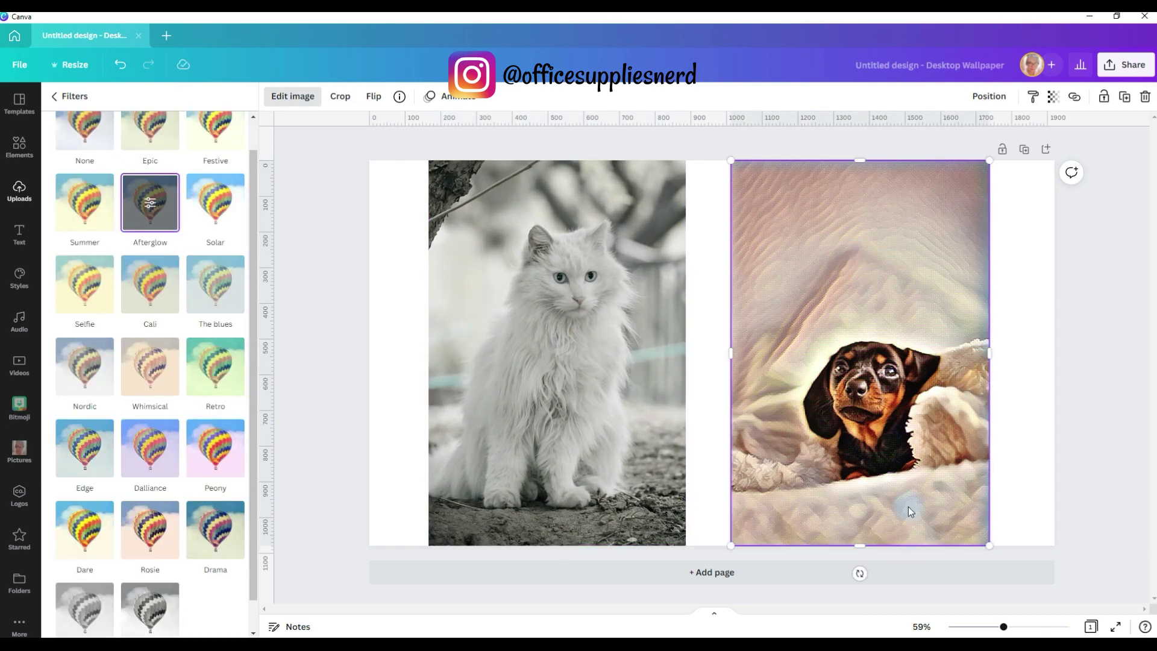
Restore the dachshund photo to its original, removing the Windel effect and Afterglow filter.
left_click(289, 98)
left_click(290, 98)
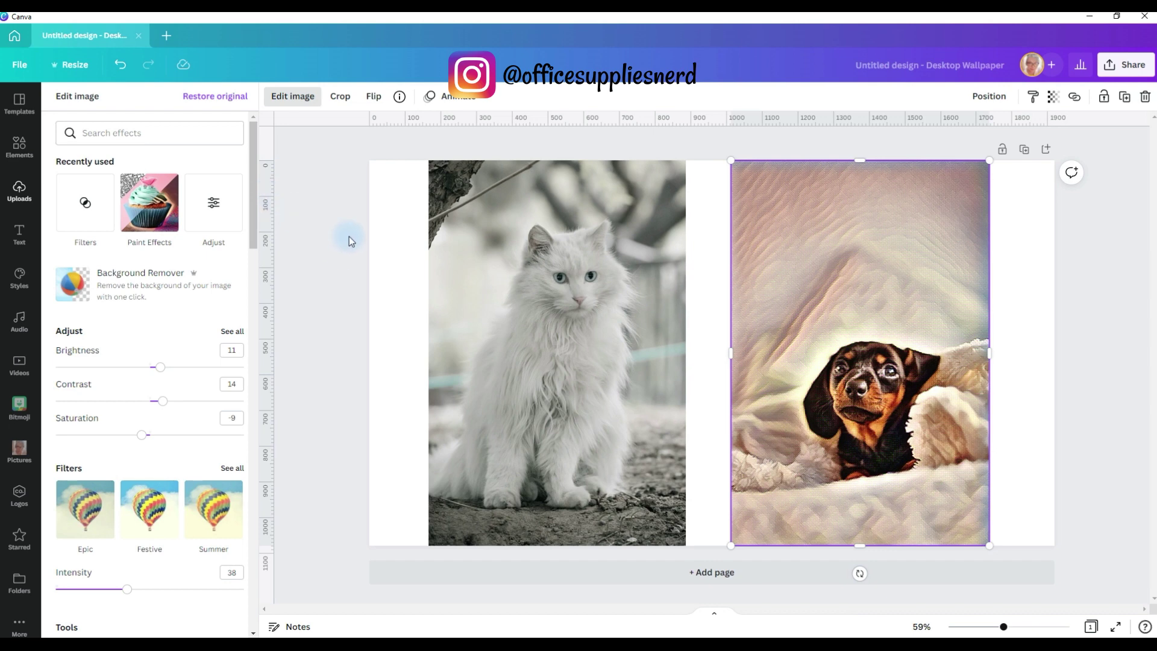
left_click(203, 98)
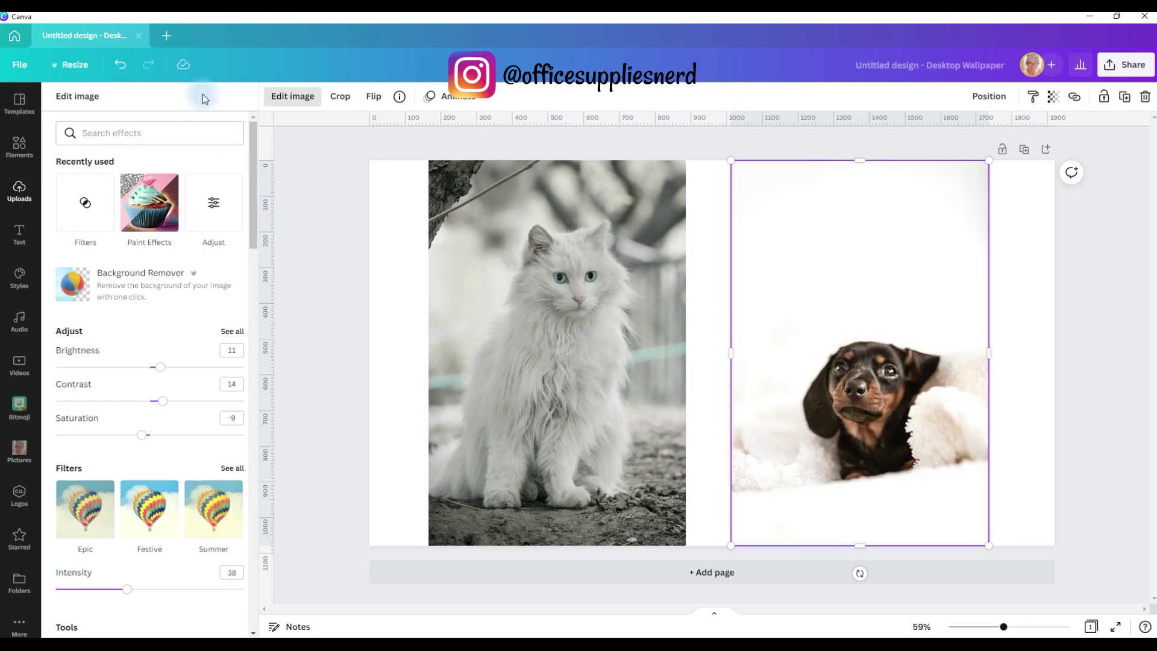